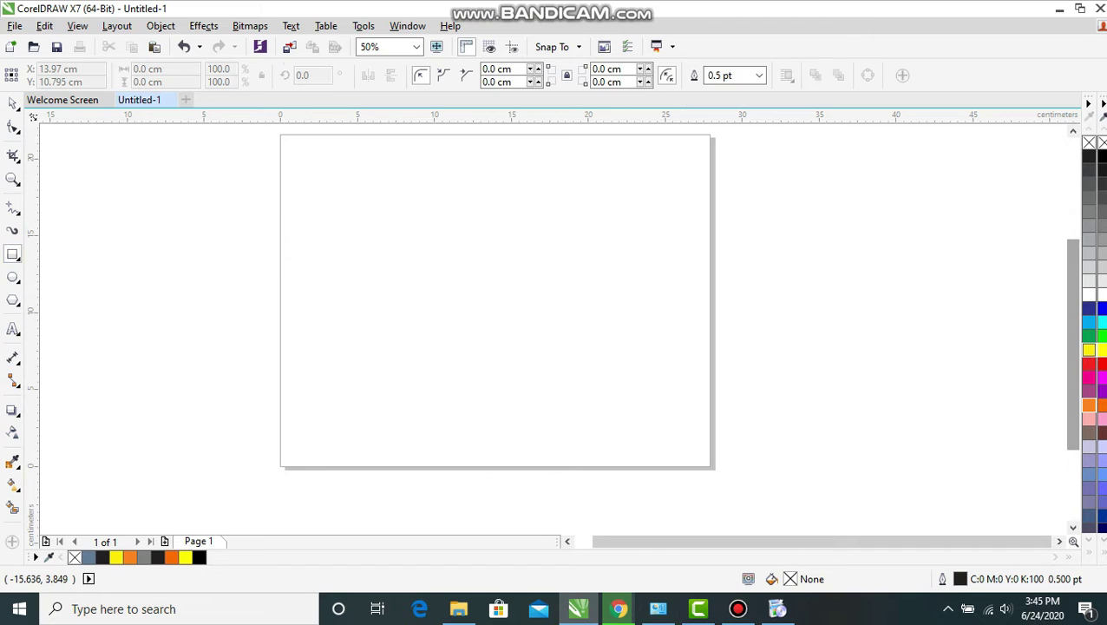
Step: Draw a square about 15.24 cm wide centred on the page and add a concentric copy scaled to about 12.7 cm
left_click_drag(377, 183, 562, 417)
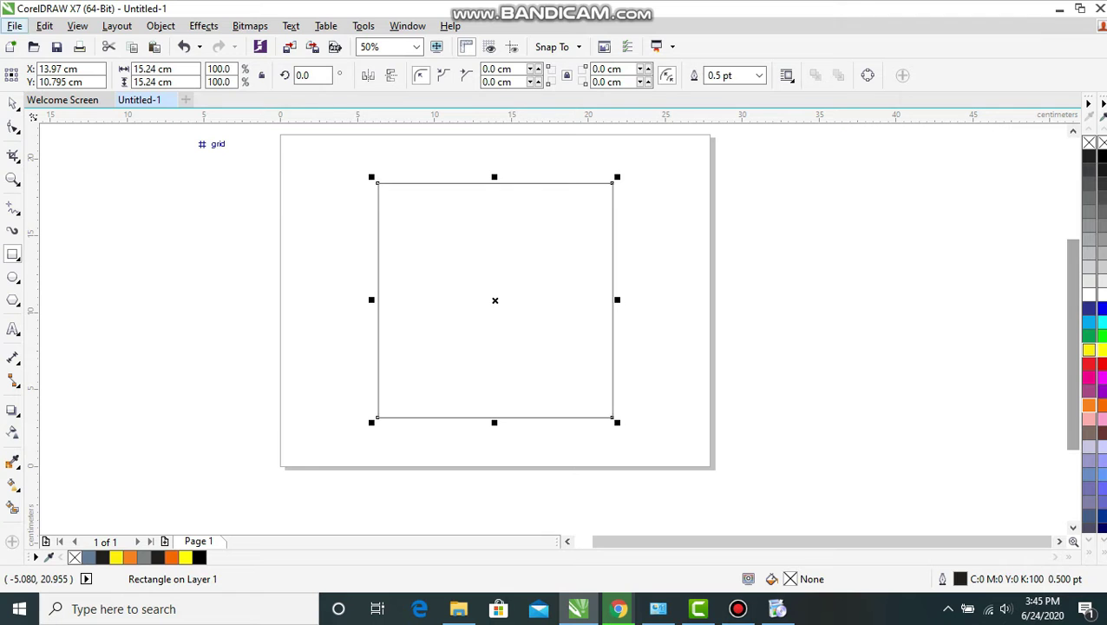
left_click(44, 26)
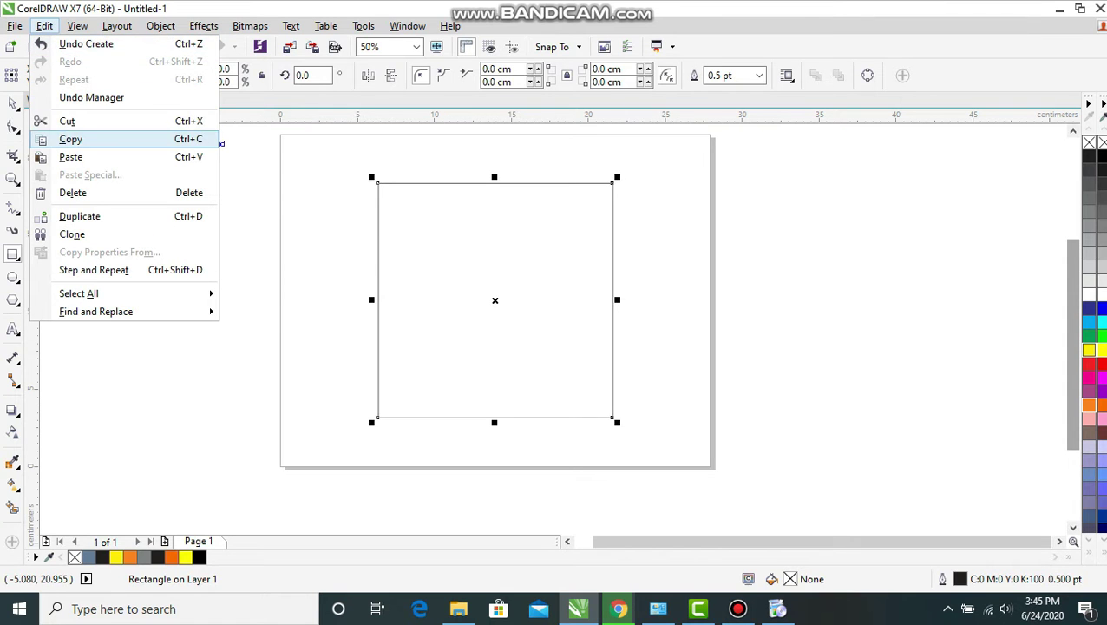
left_click(70, 139)
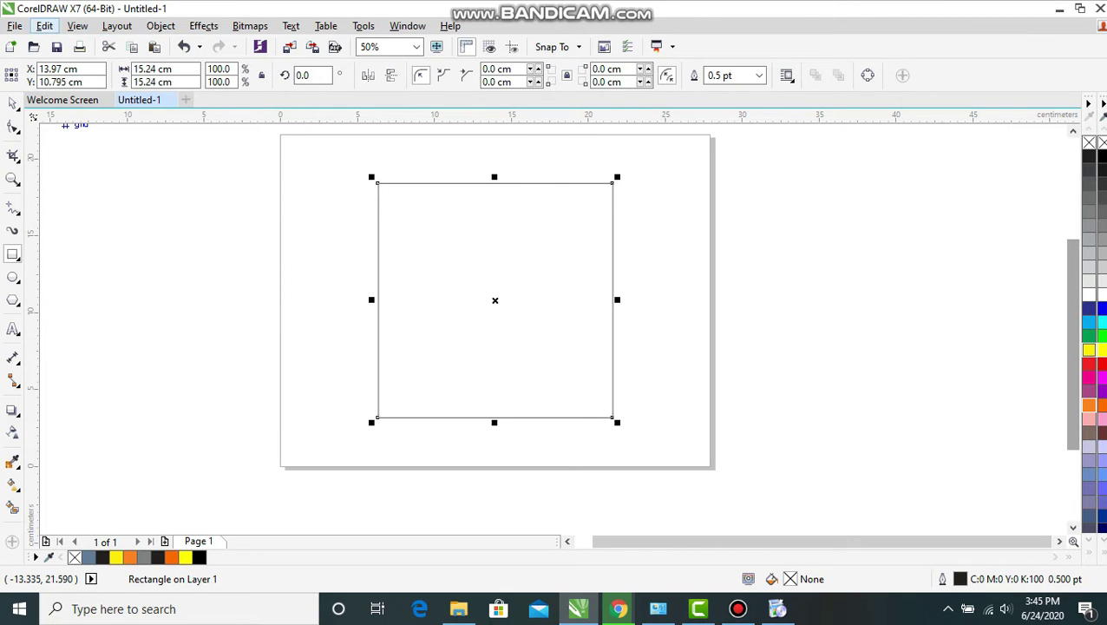
left_click(44, 26)
left_click(70, 156)
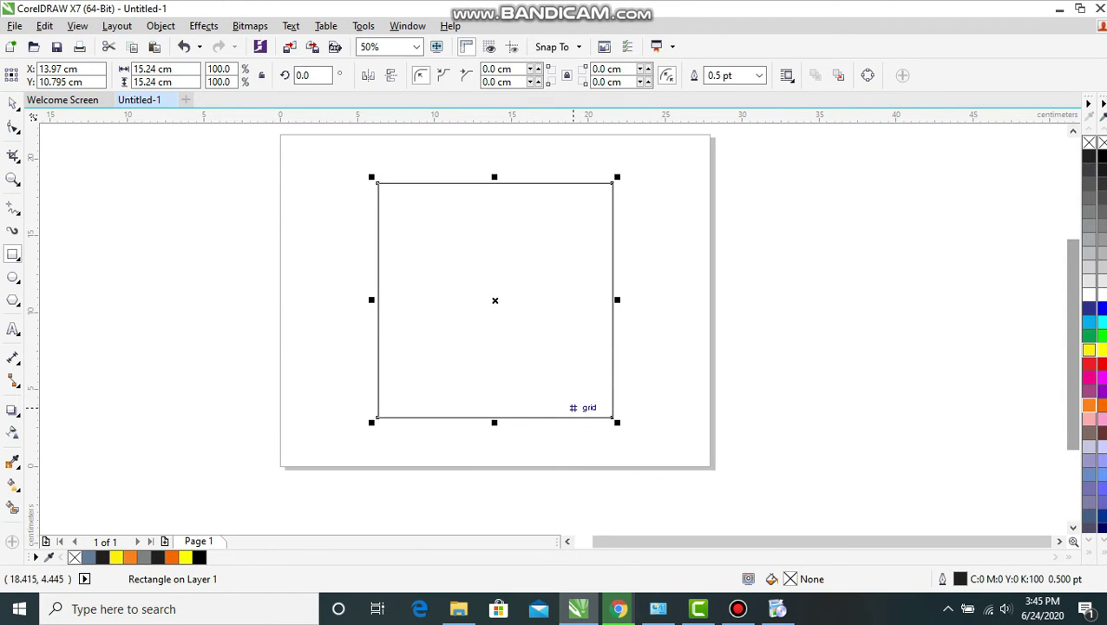
left_click_drag(608, 417, 593, 408)
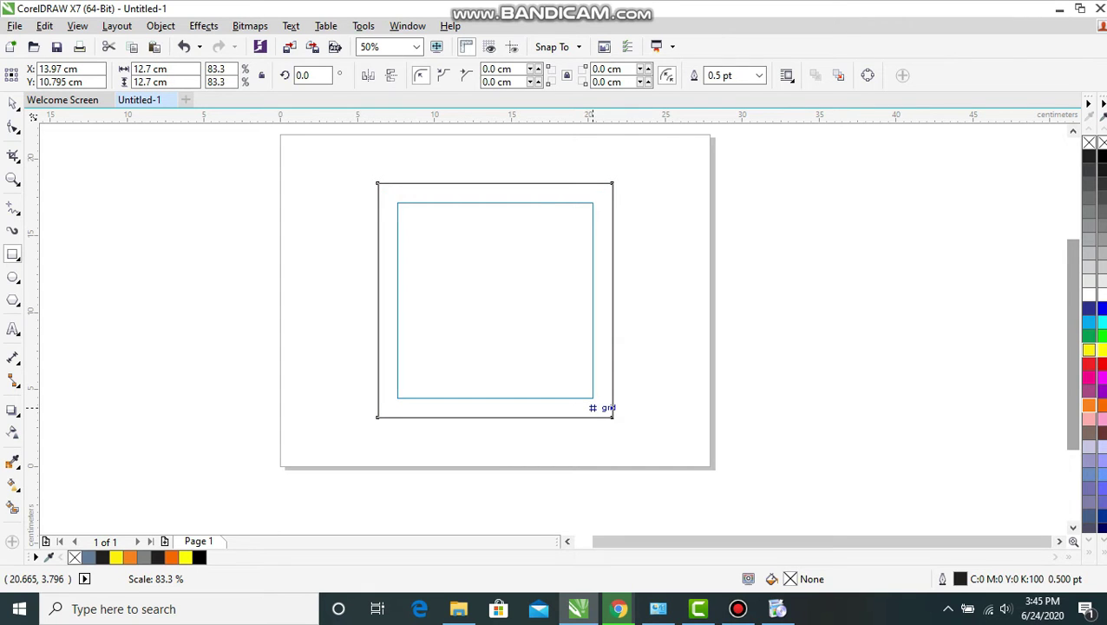
left_click_drag(592, 407, 594, 399)
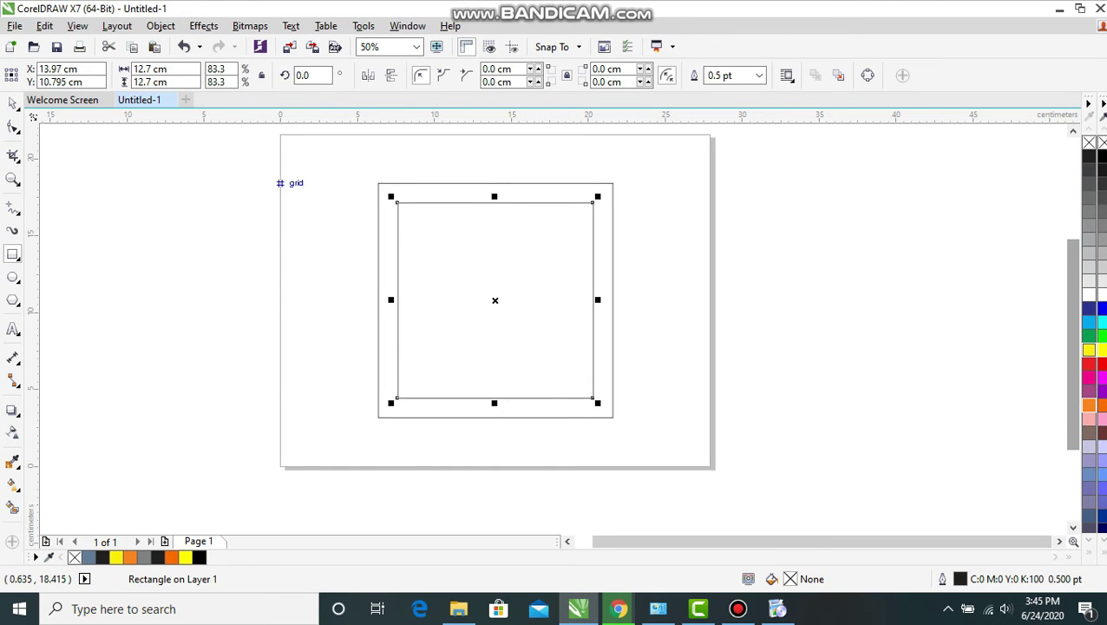
Step: Duplicate both squares in place and rotate the copies by 45 degrees
left_click_drag(327, 151, 640, 444)
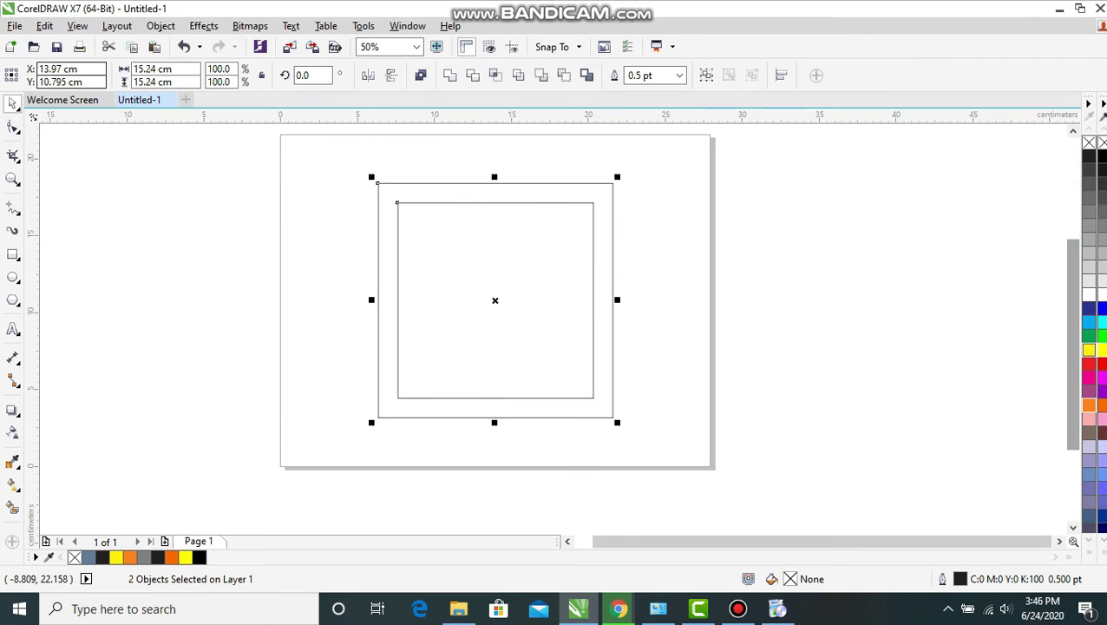
left_click(44, 26)
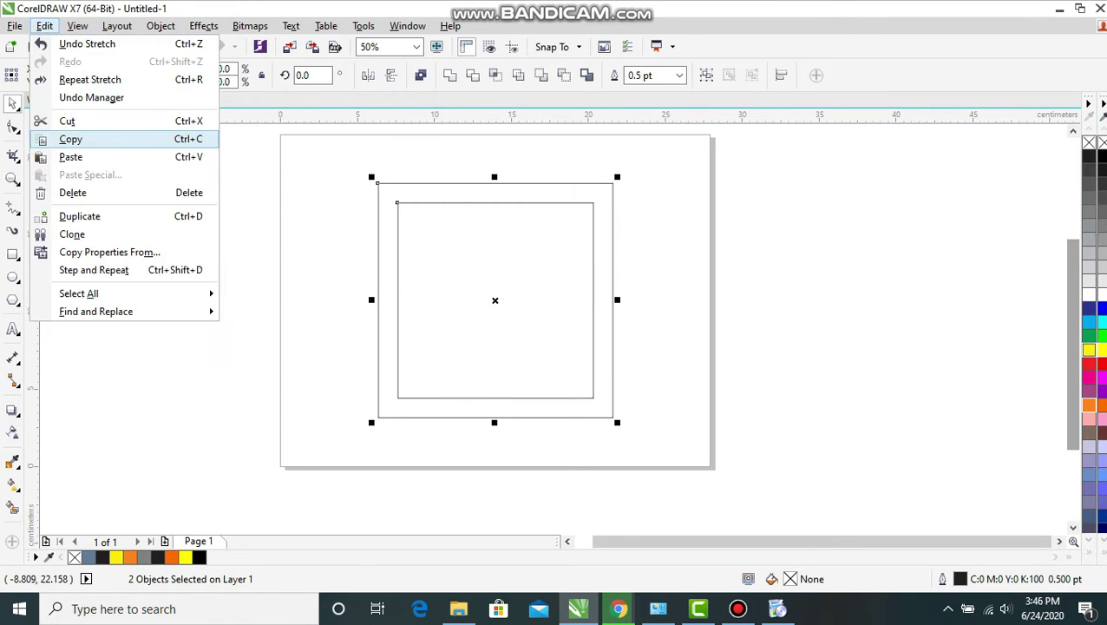
left_click(70, 139)
left_click(44, 25)
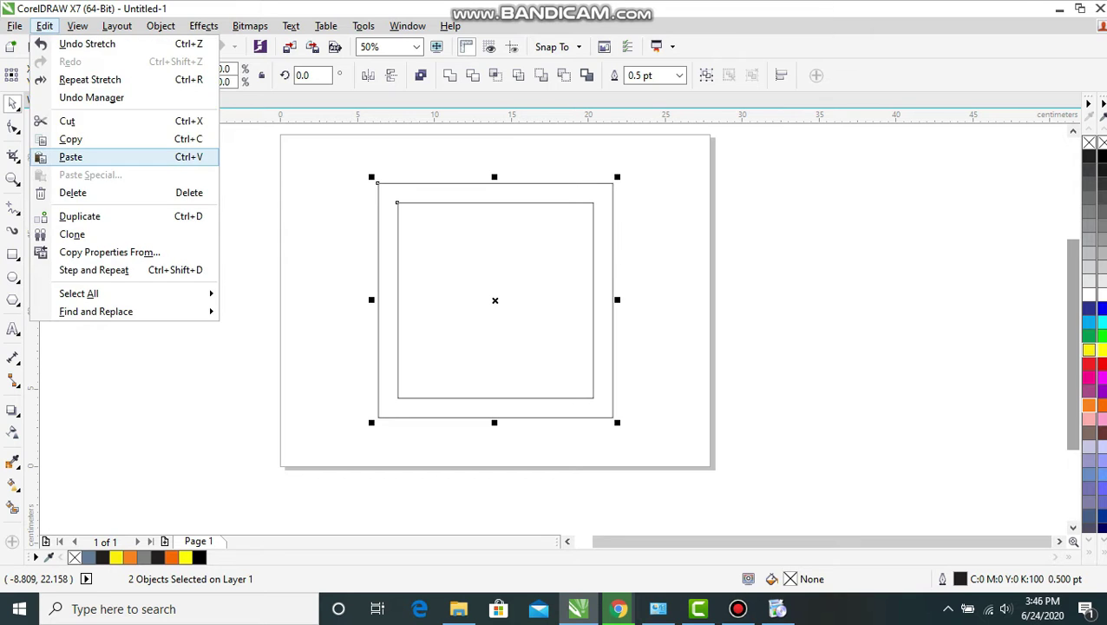
left_click(70, 156)
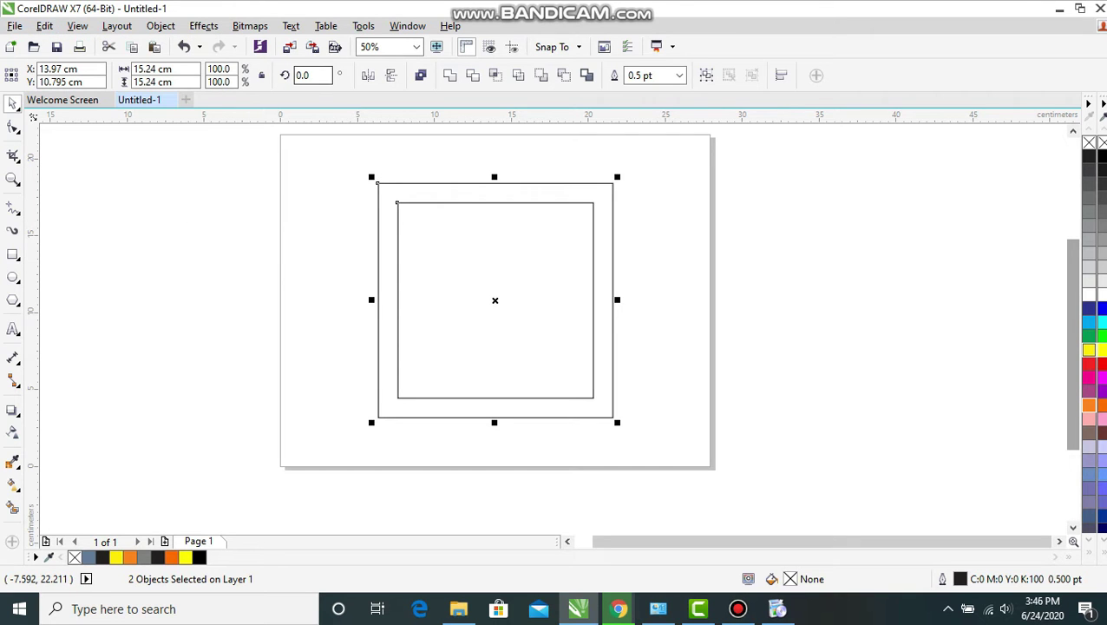
left_click(312, 76)
type("4")
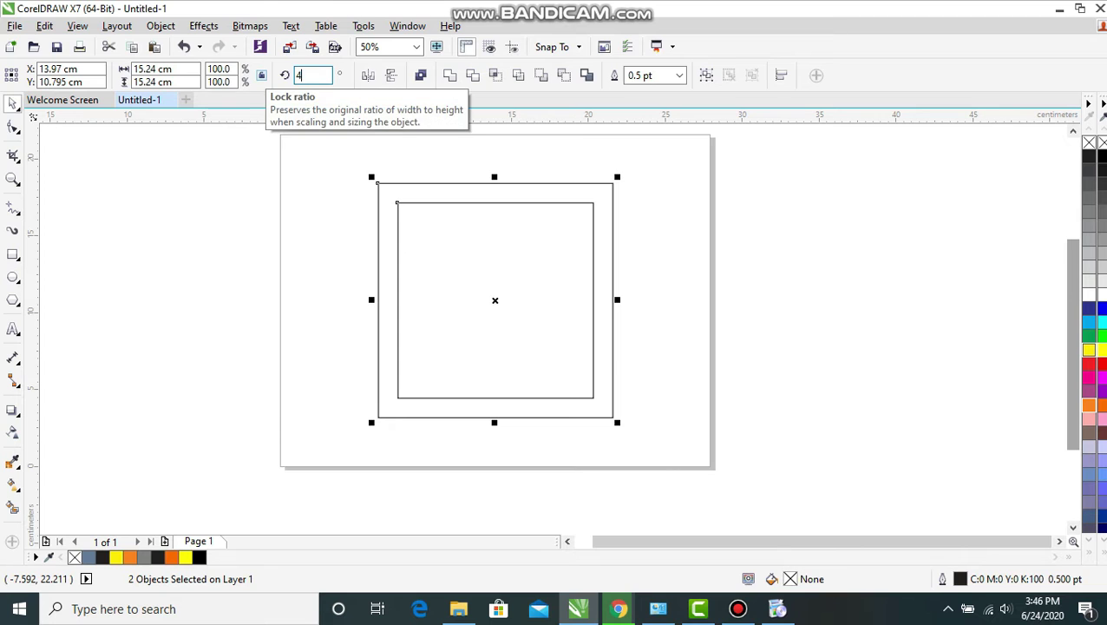
type("5")
key("Return")
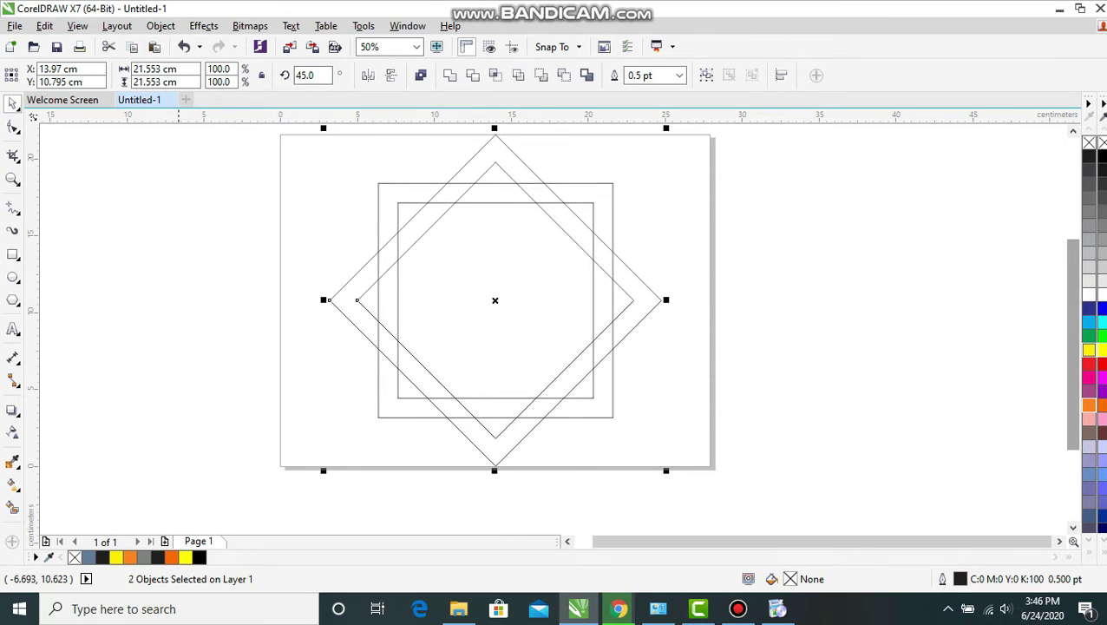
Step: Smart-fill the three adjoining band regions of the upright square, from its upper-left corner down its left side, in blue-grey
left_click(13, 505)
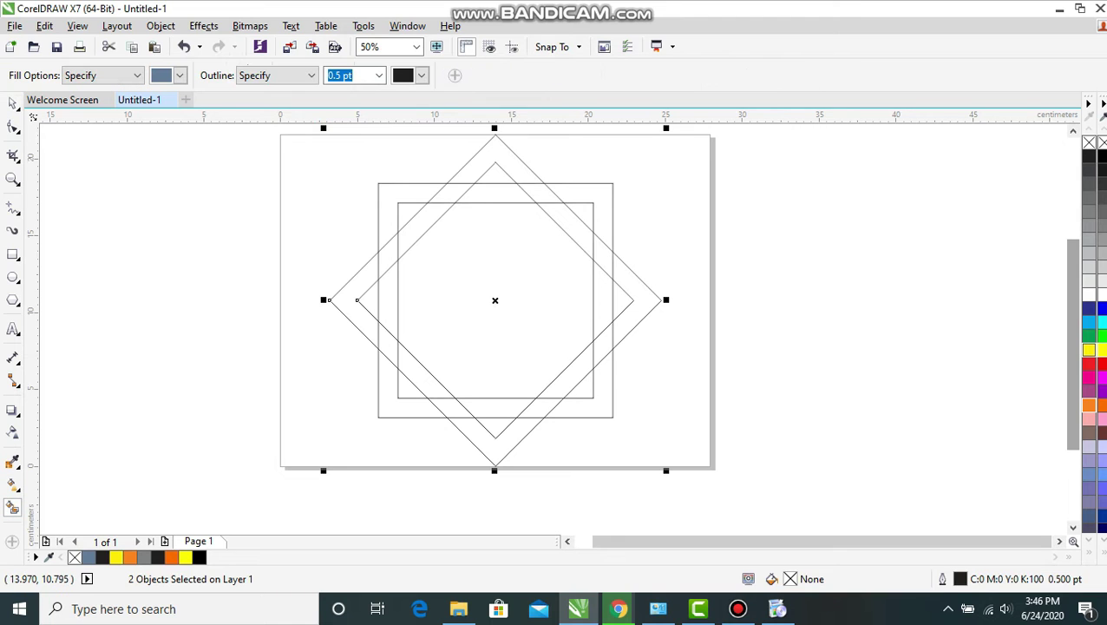
left_click(416, 189)
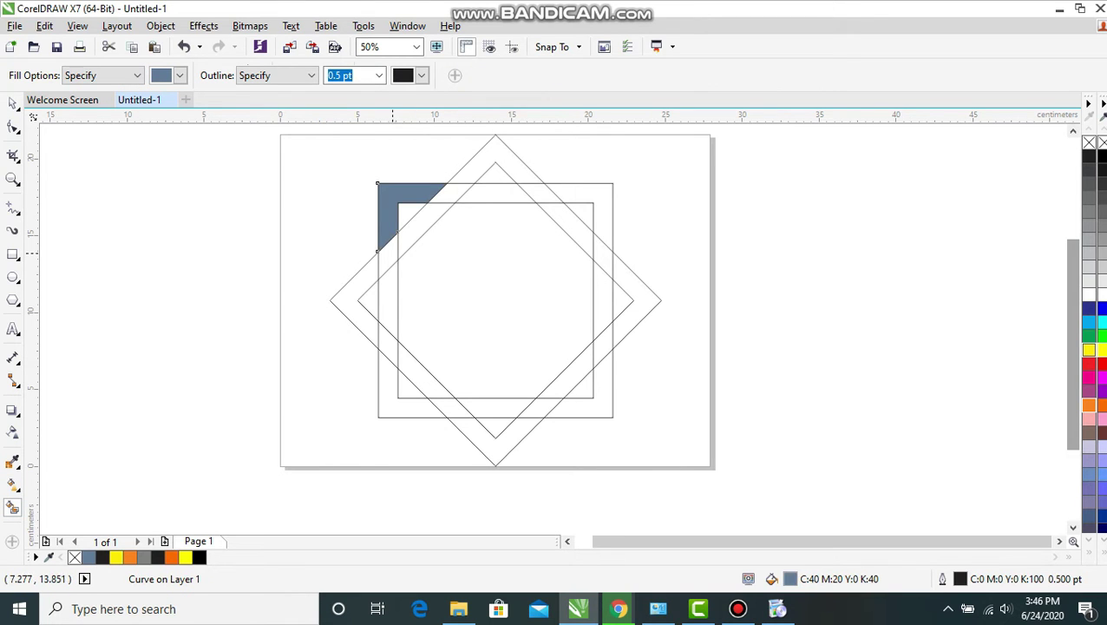
left_click(392, 251)
left_click(392, 298)
Step: Weld the three blue-grey filled pieces into a single shape
left_click(13, 103)
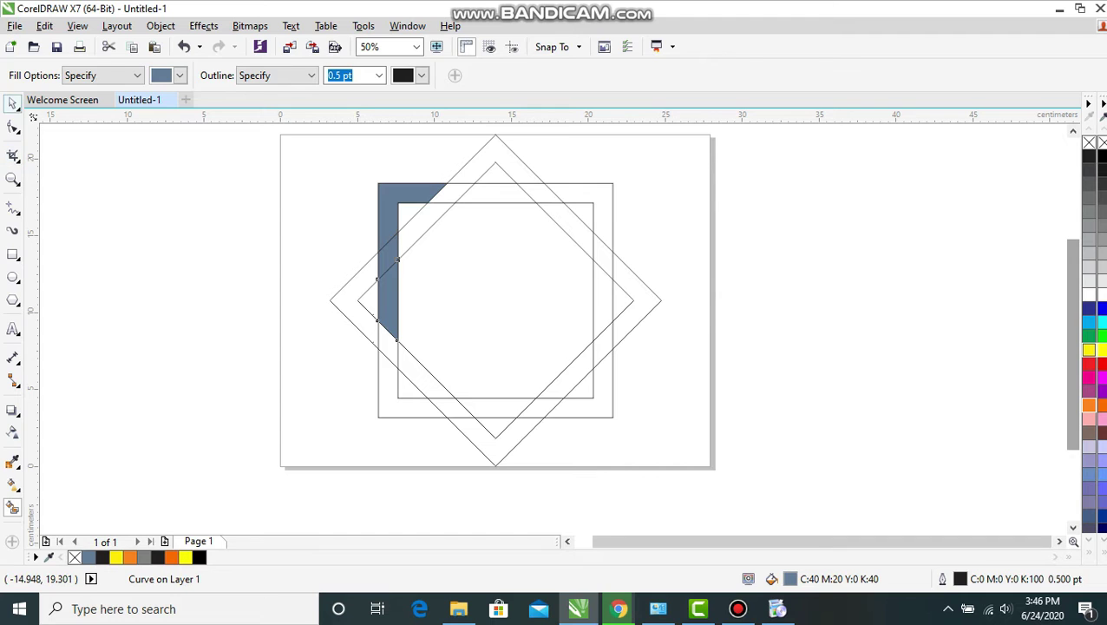
left_click(382, 230, "shift")
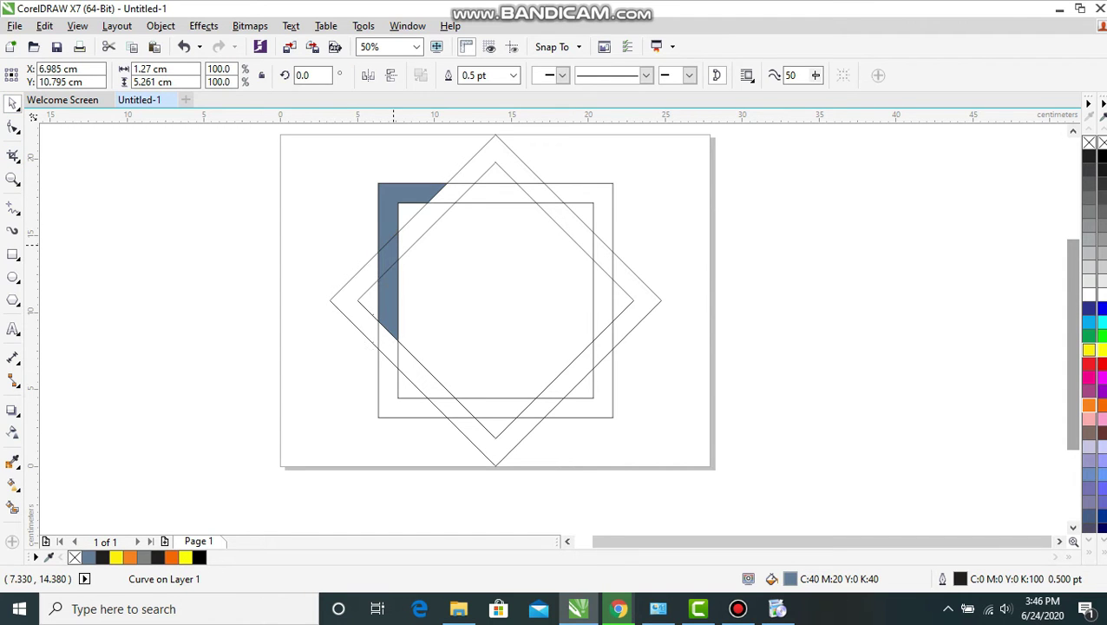
left_click(399, 208, "shift")
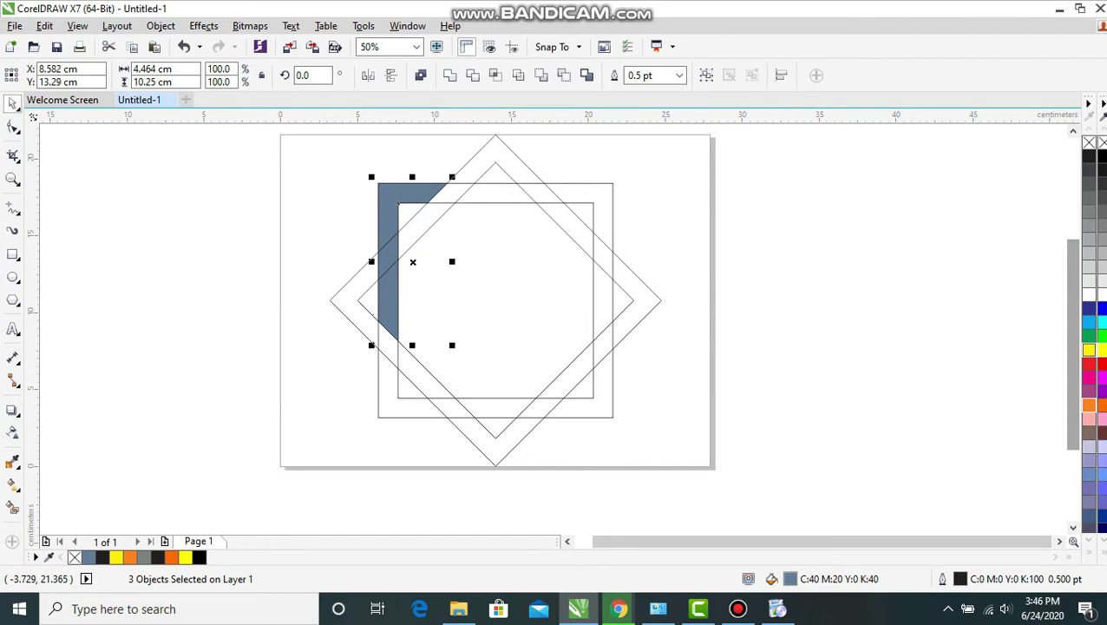
left_click(450, 76)
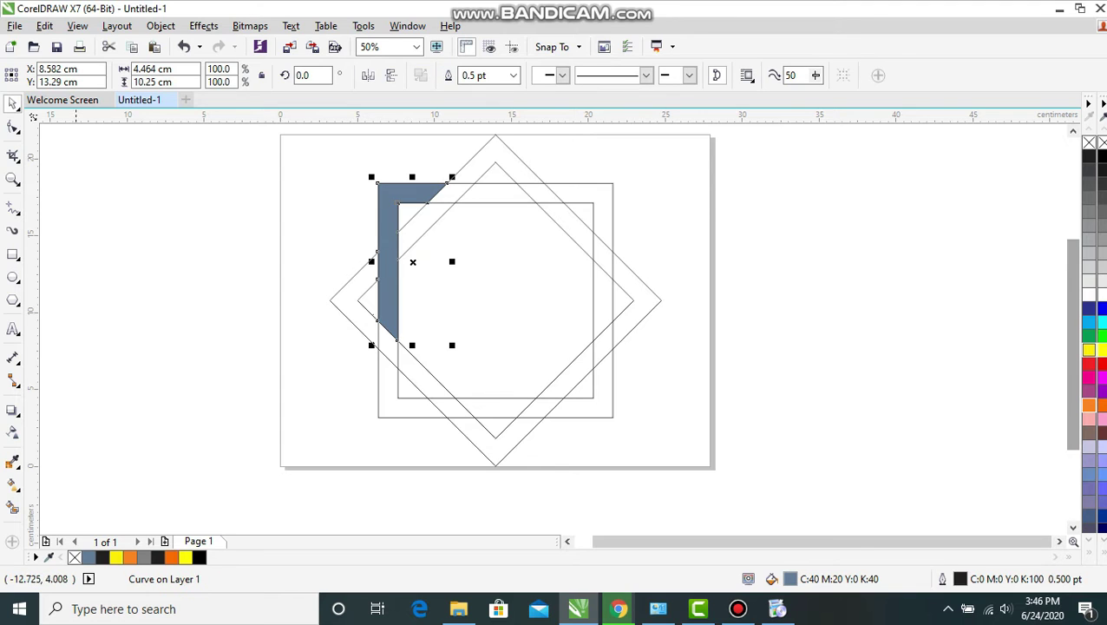
Step: Apply a linear fountain fill running up the welded shape, with orange at both end nodes
left_click(13, 483)
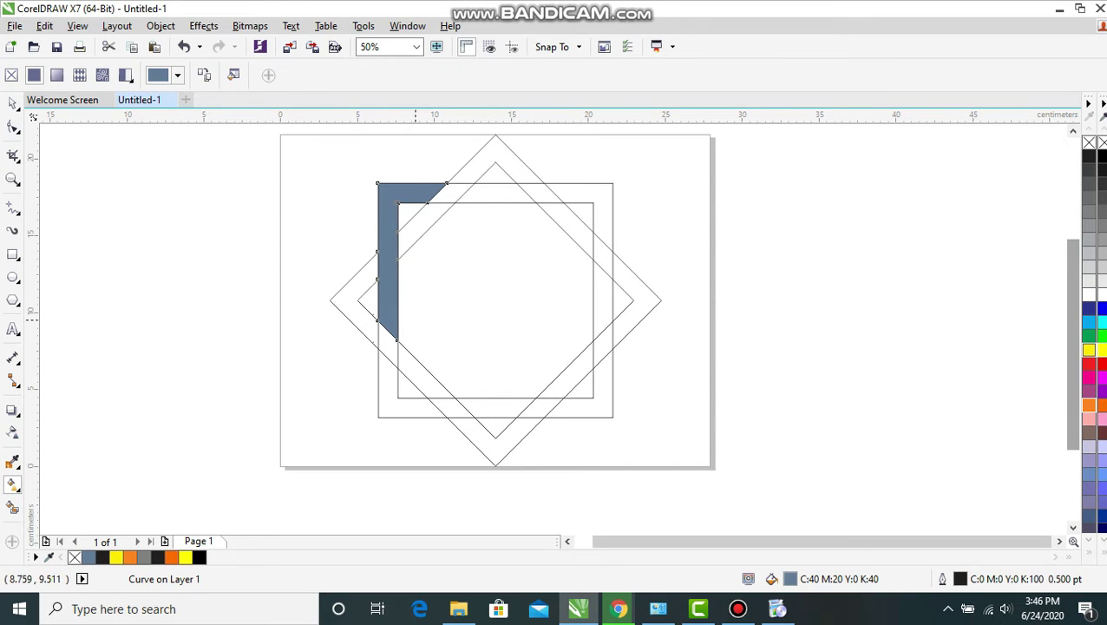
left_click_drag(389, 320, 396, 183)
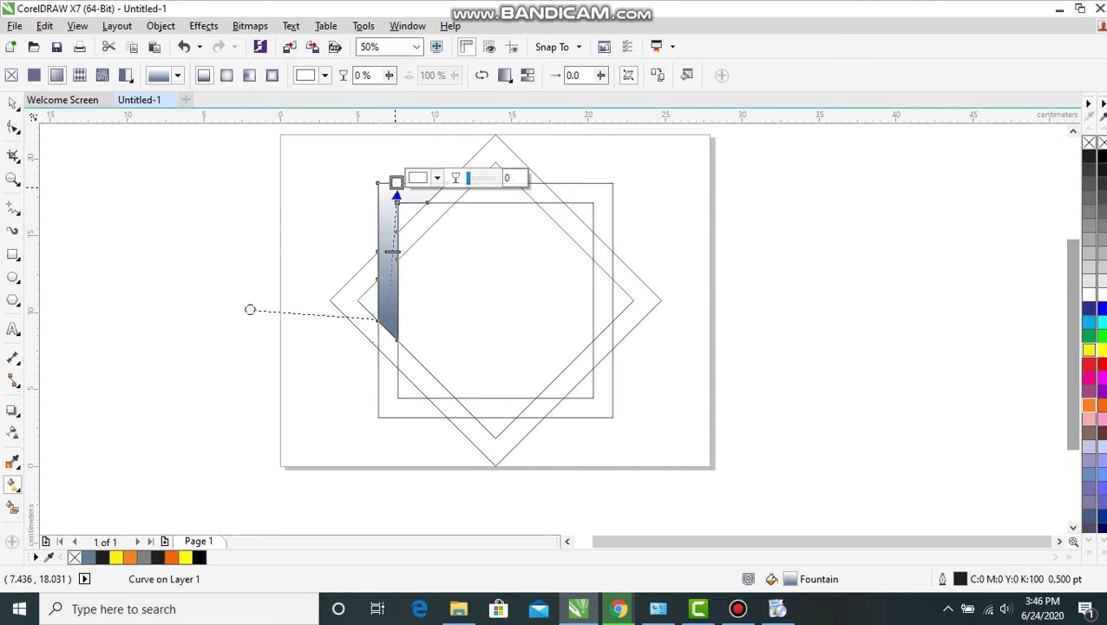
left_click(1089, 405)
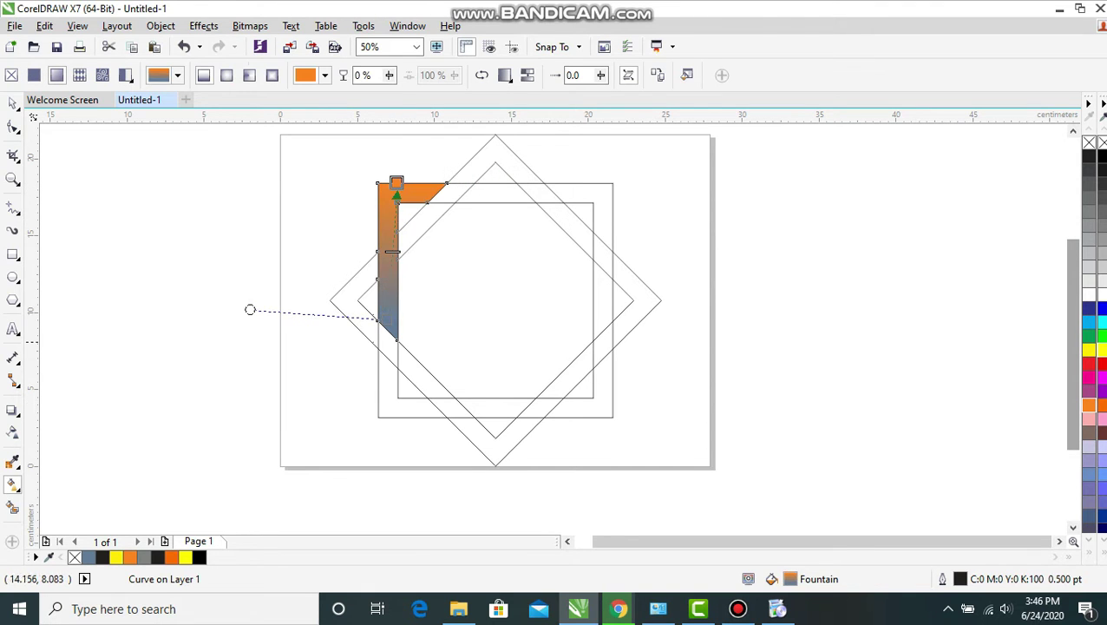
left_click(389, 322)
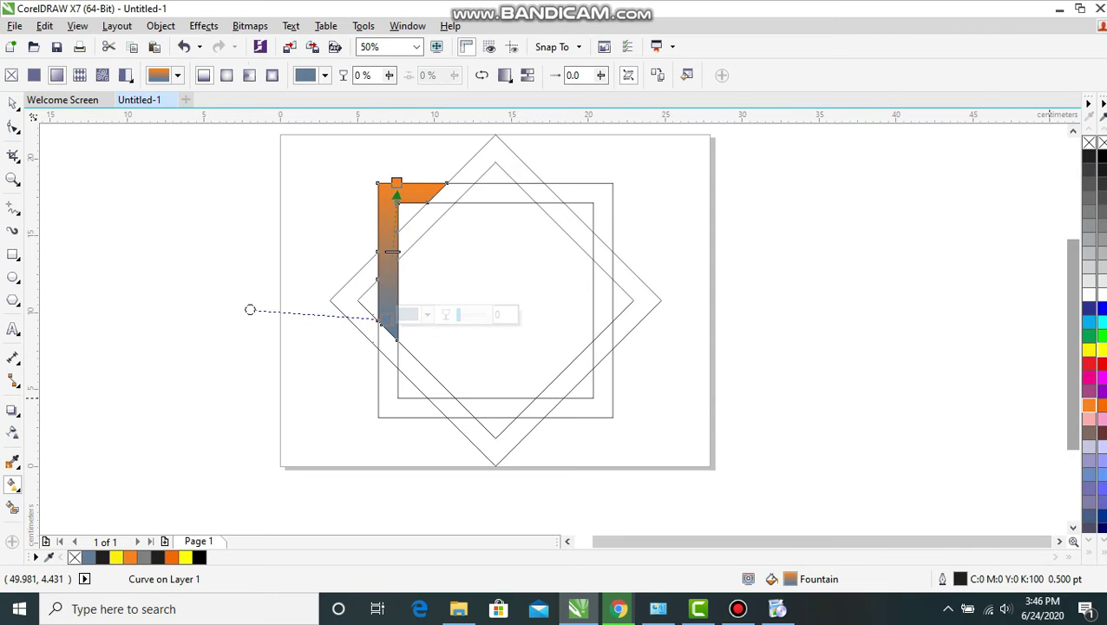
left_click(1089, 405)
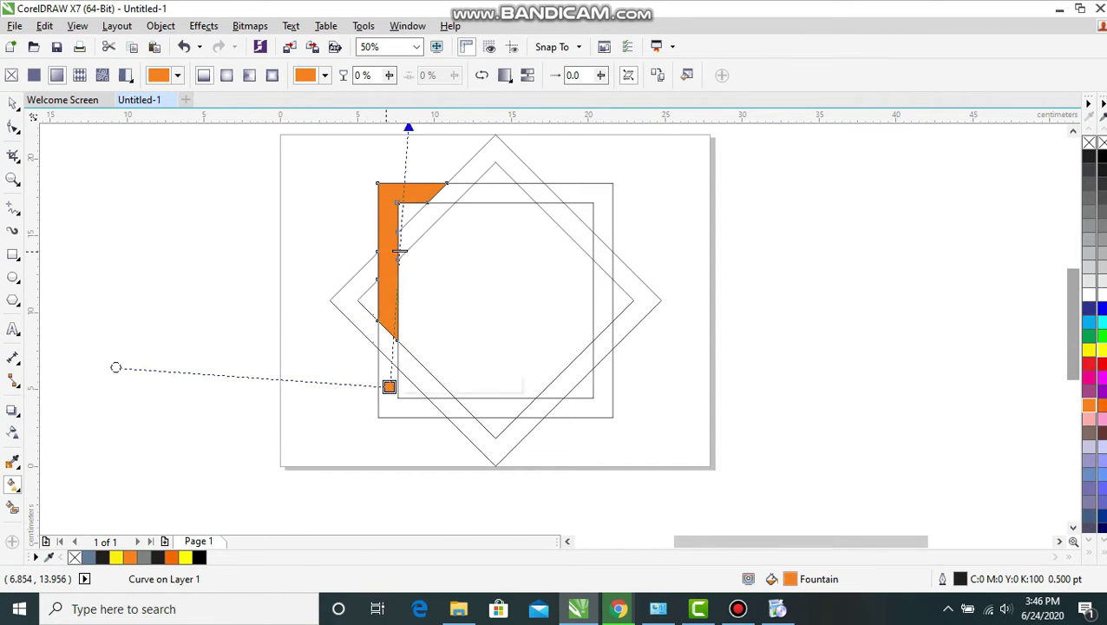
Step: Add a yellow node to the shape's orange fountain fill at the 59% position
scroll(385, 253, "up", 2)
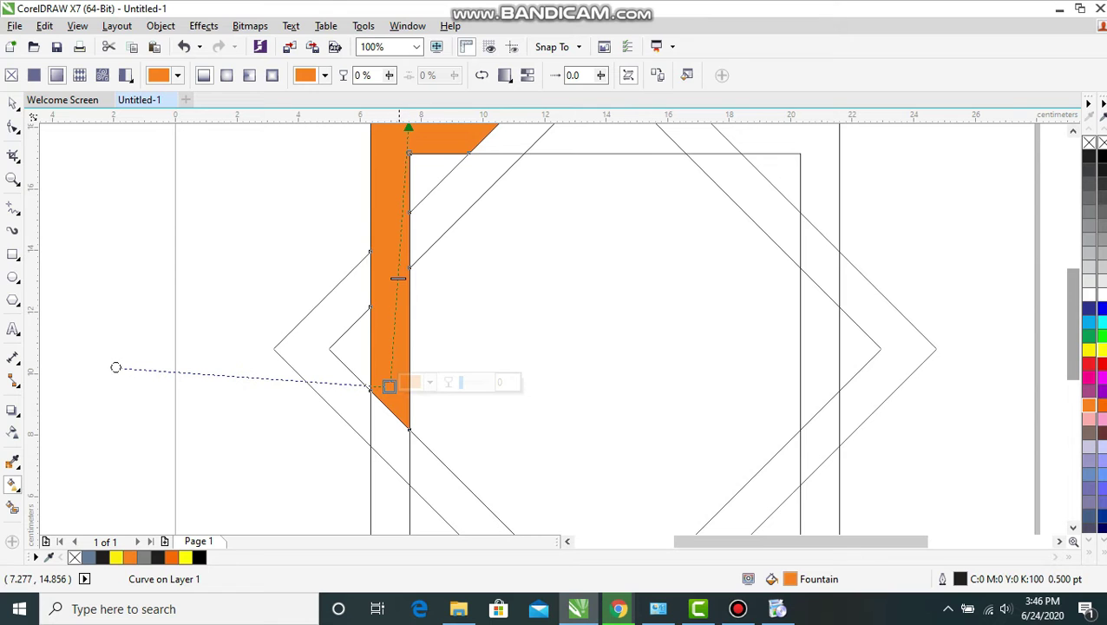
left_click(401, 221)
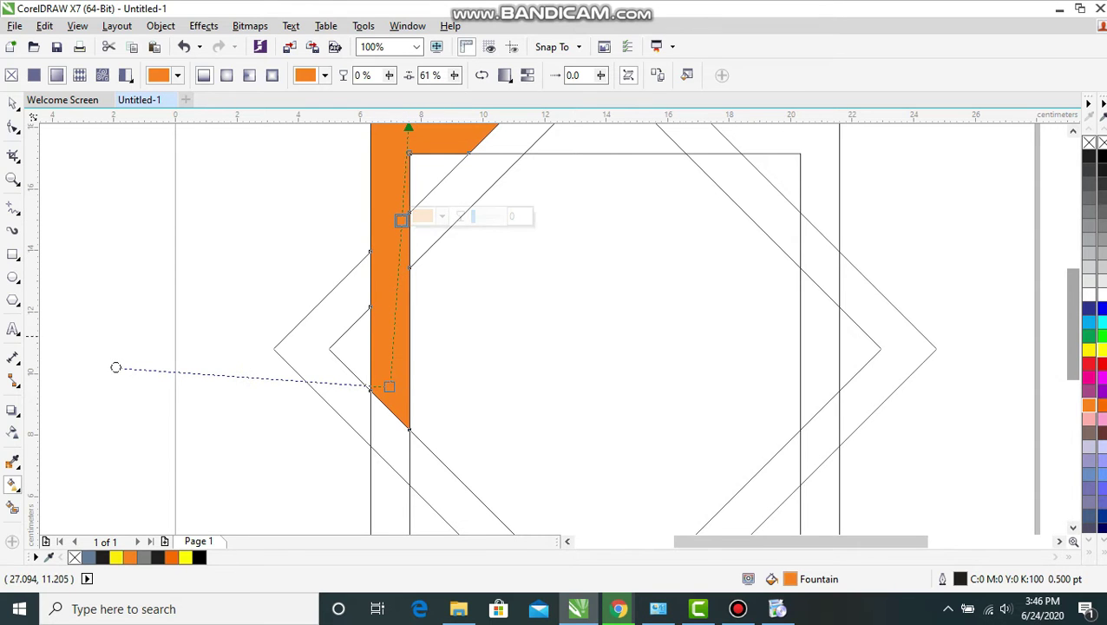
left_click(1089, 349)
scroll(407, 315, "down", 2)
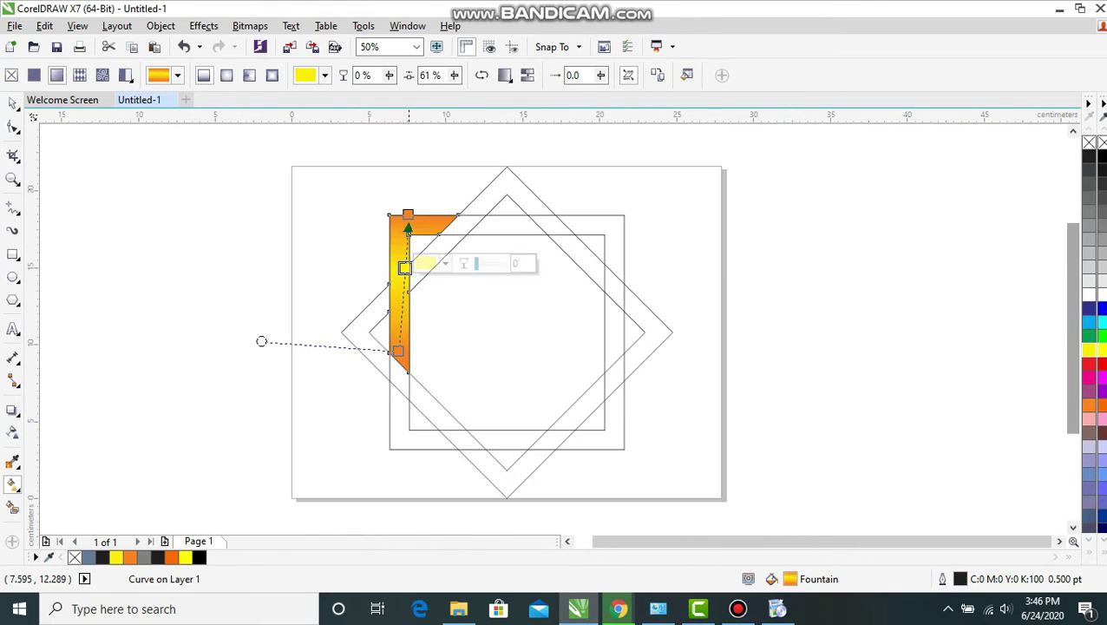
left_click_drag(405, 267, 404, 270)
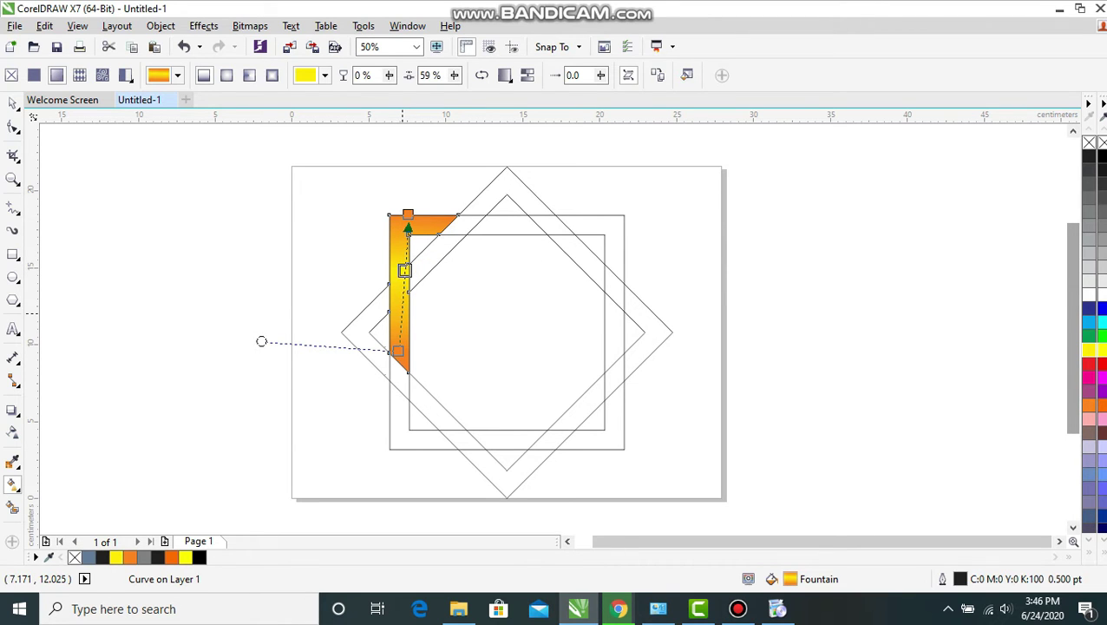
Step: Add another orange node between the yellow node and the lower end of the fountain fill, then nudge it slightly downward
double_click(401, 311)
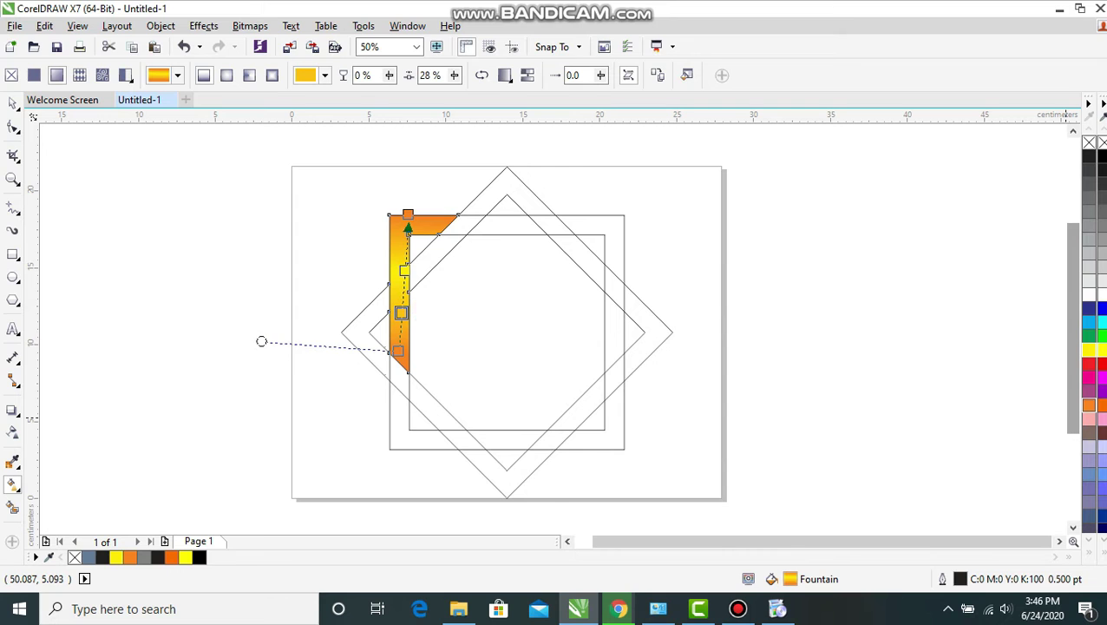
left_click(1089, 406)
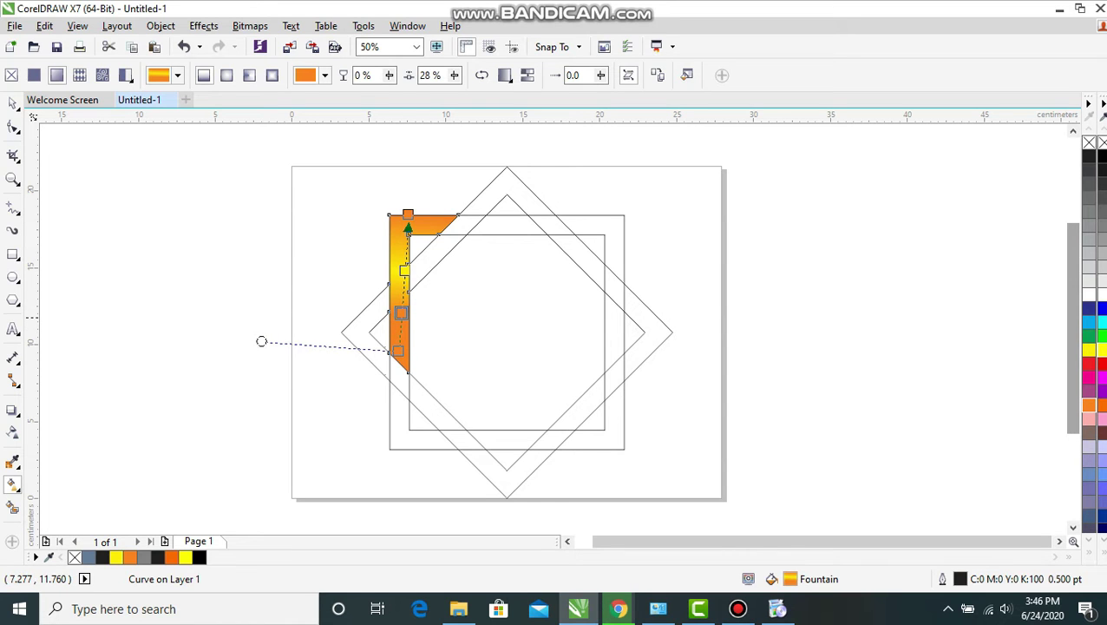
left_click_drag(403, 316, 399, 321)
left_click(309, 259)
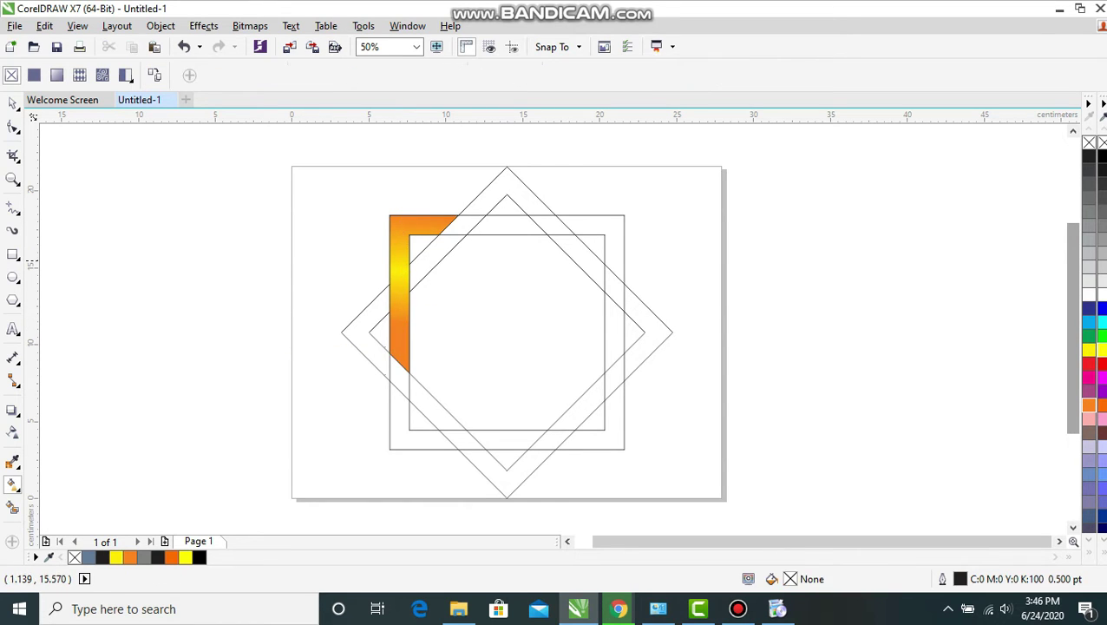
Step: Draw a closed triangle about 7.6 by 4.4 cm from the gradient band's upper end to the outer diamond's top tip and right-hand crossing, filled black
left_click(13, 208)
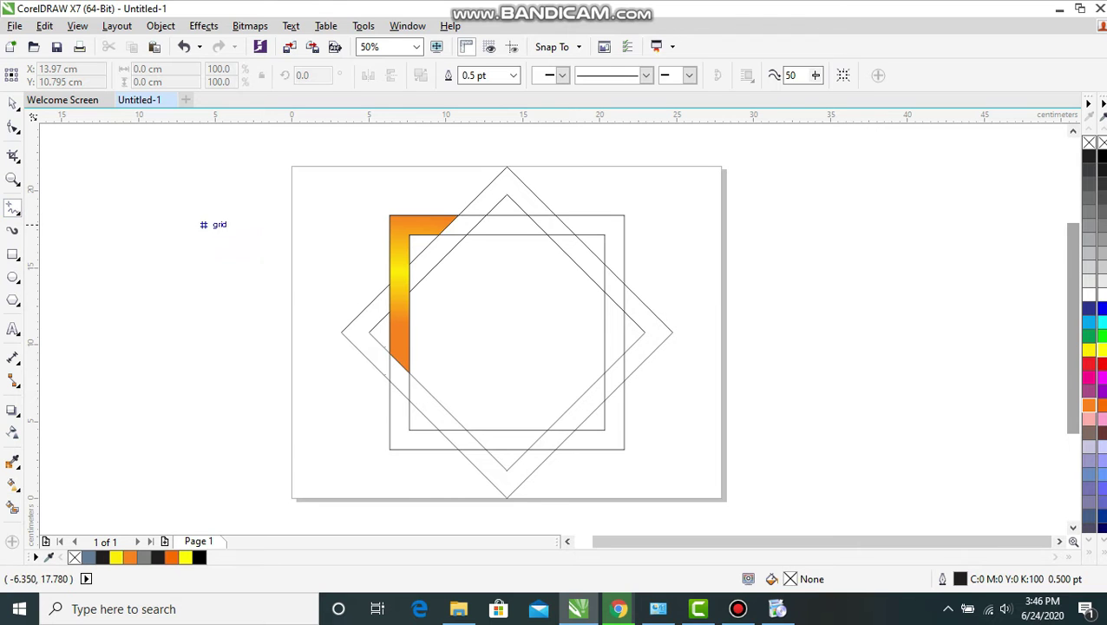
left_click_drag(439, 235, 508, 167)
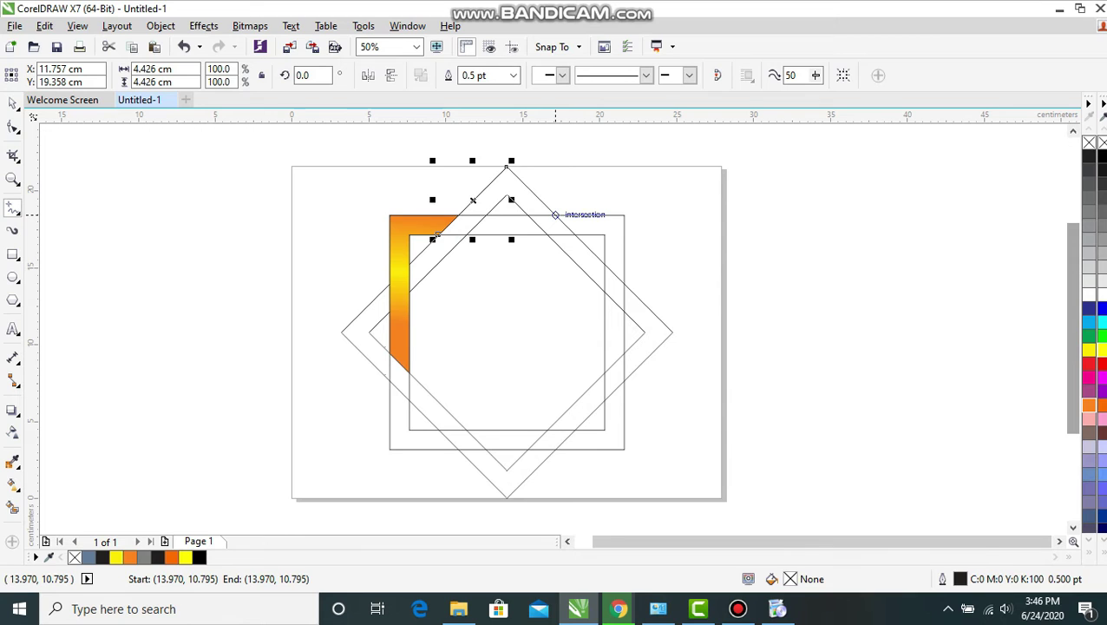
left_click_drag(556, 214, 441, 235)
left_click(555, 214)
left_click_drag(555, 215, 507, 167)
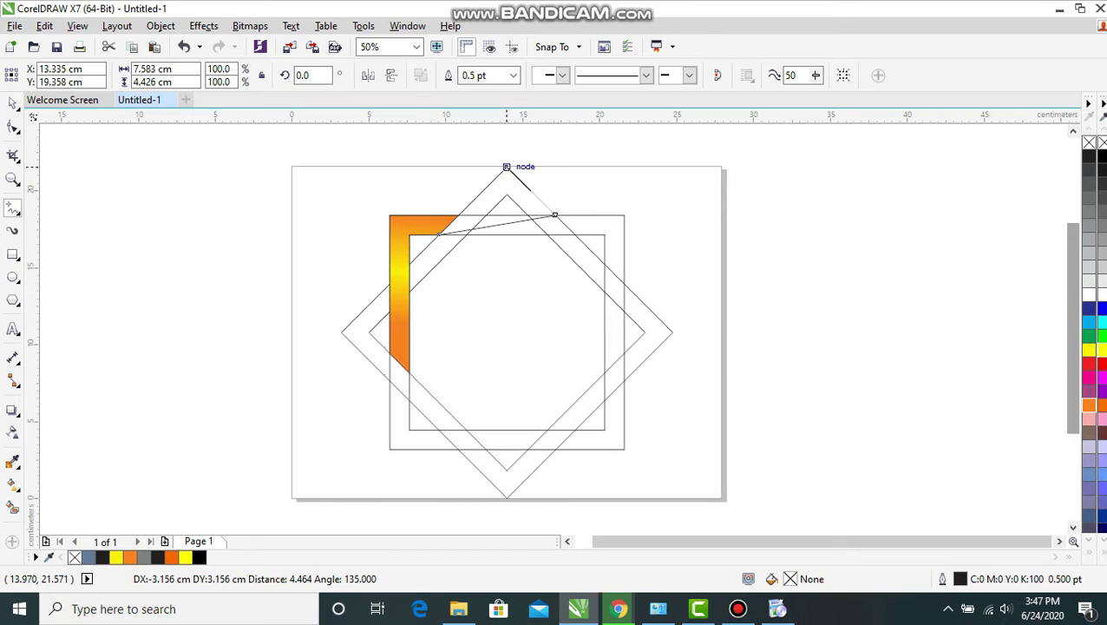
mouse_move(507, 167)
left_mouse_down()
mouse_move(536, 186)
mouse_move(497, 166)
mouse_move(506, 167)
left_mouse_up()
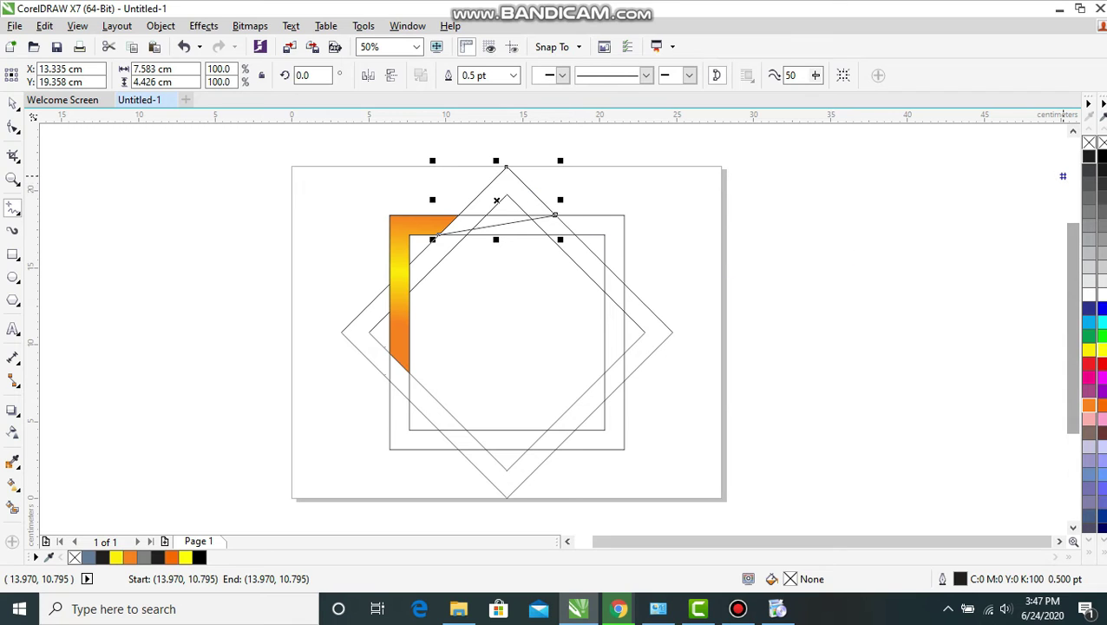
left_click(1090, 157)
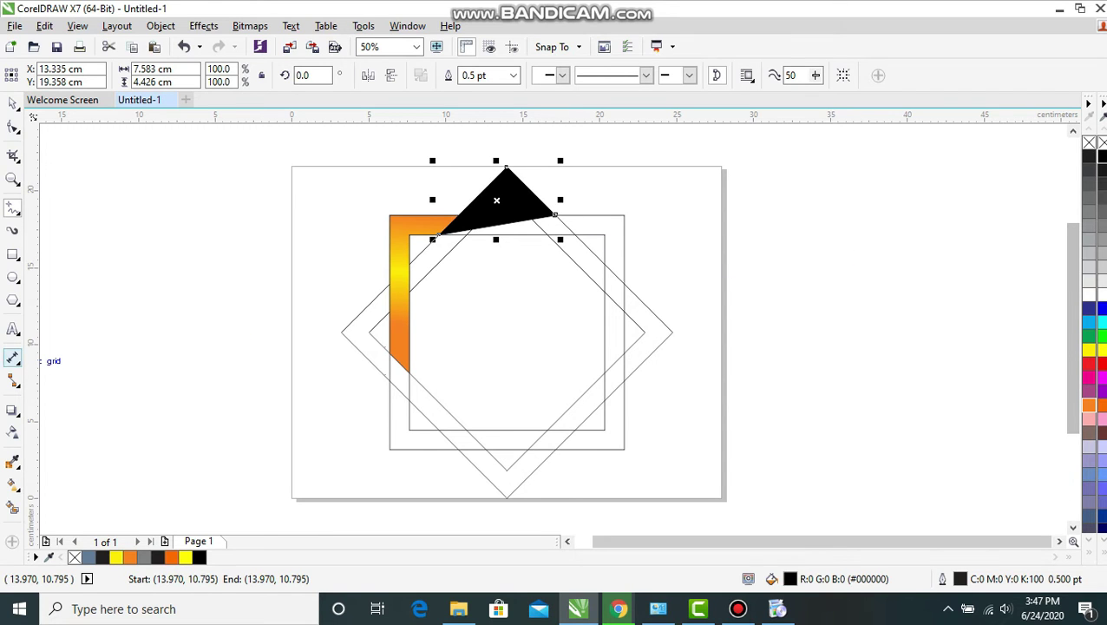
Step: Apply a black drop shadow with 50 opacity and 15 feathering to the black triangle, cast slightly up and to the left
left_click(13, 410)
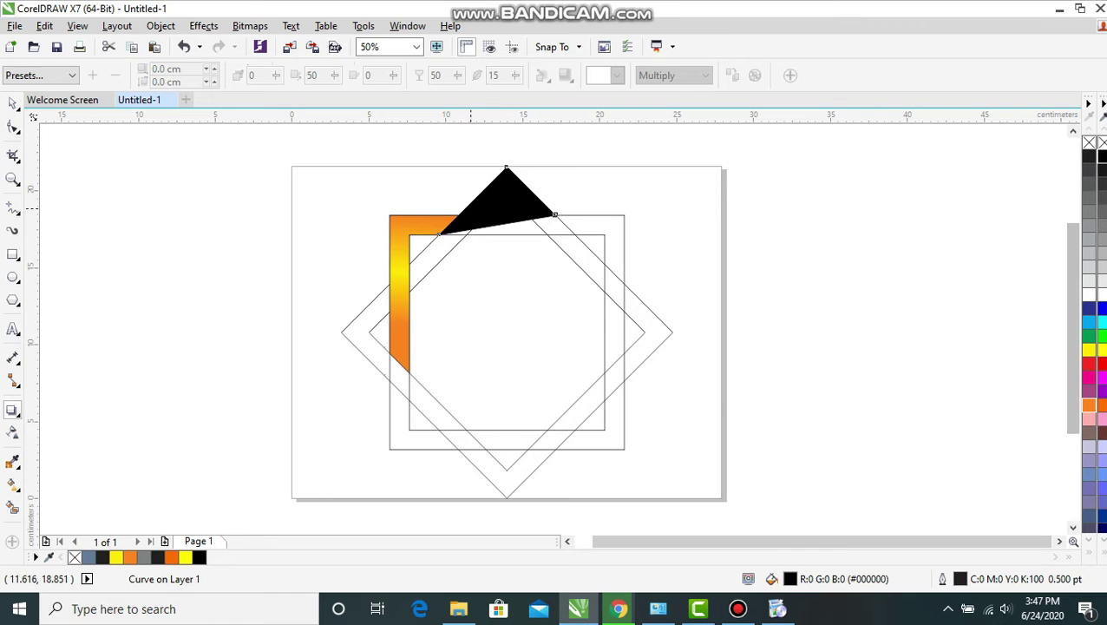
left_click_drag(438, 200, 565, 194)
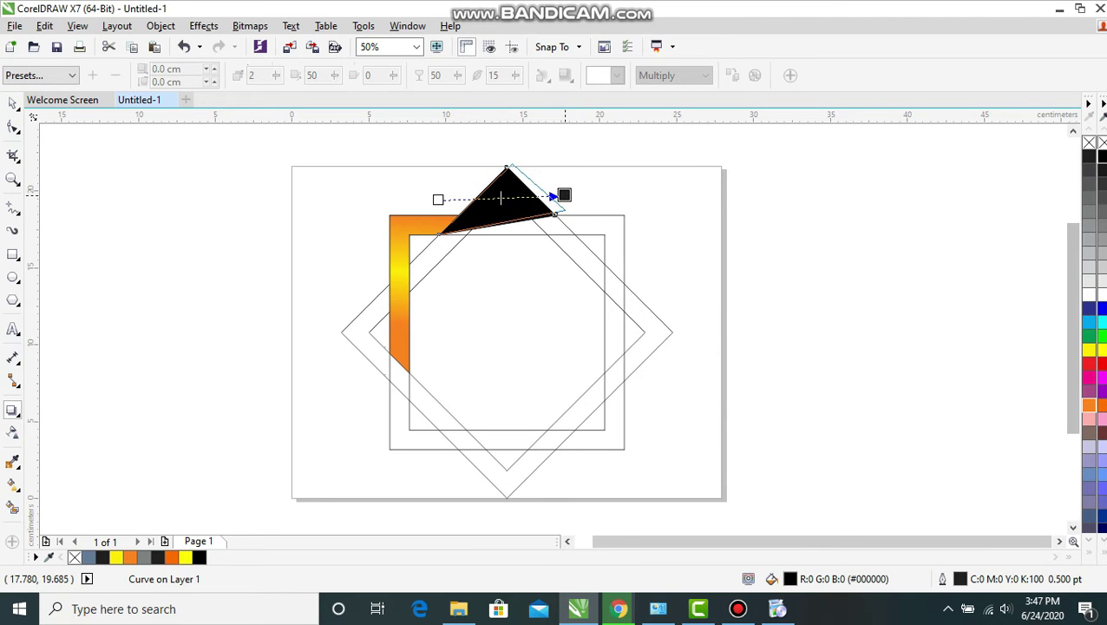
left_click_drag(565, 195, 545, 184)
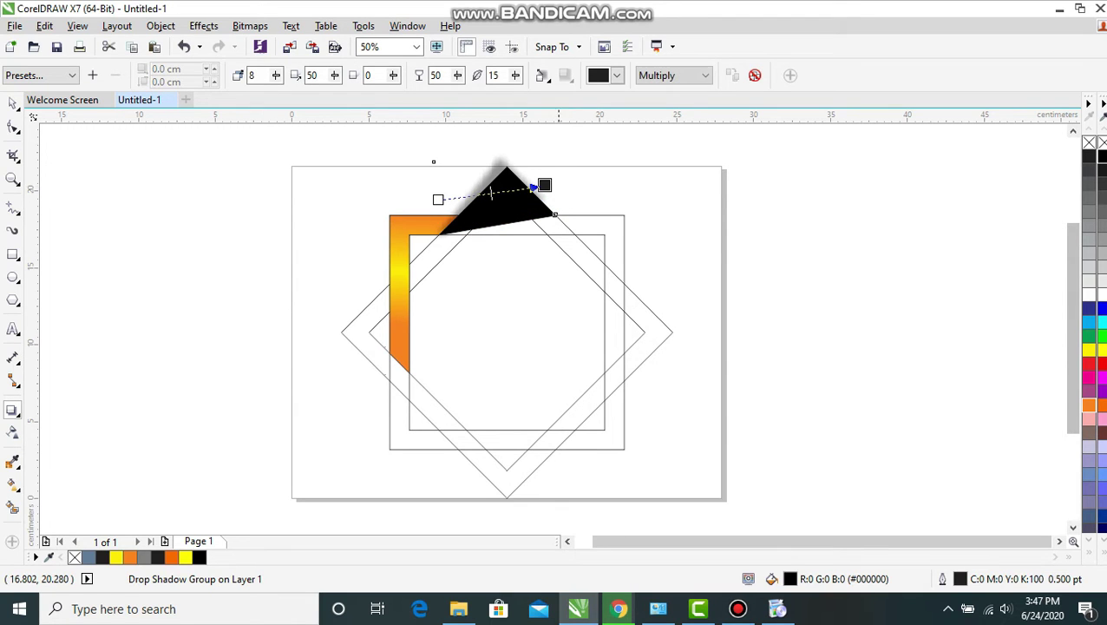
key("space")
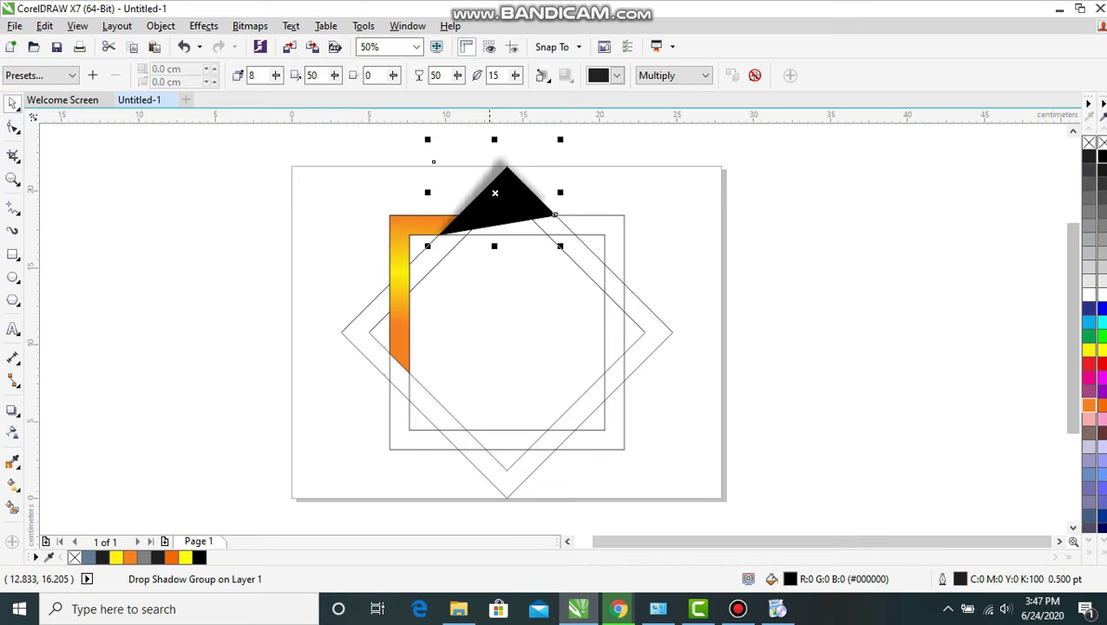
Step: Move the shadowed triangle down-left so its slanted edge lies along the upper end of the gradient band
left_click_drag(496, 201, 458, 217)
key("Escape")
scroll(474, 234, "up", 1)
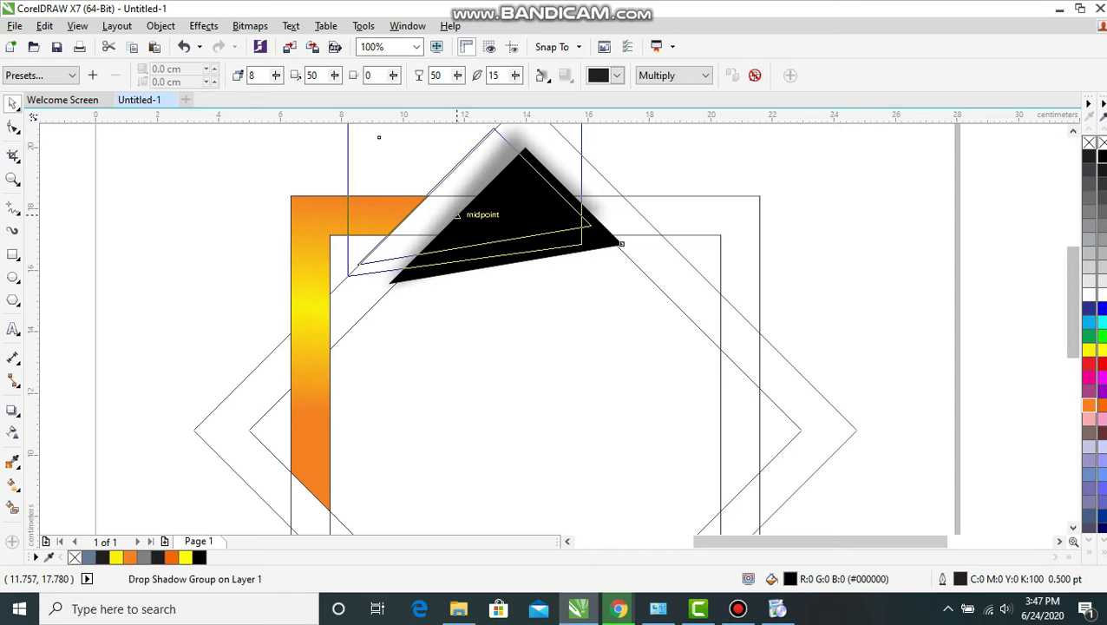
left_click_drag(456, 214, 458, 215)
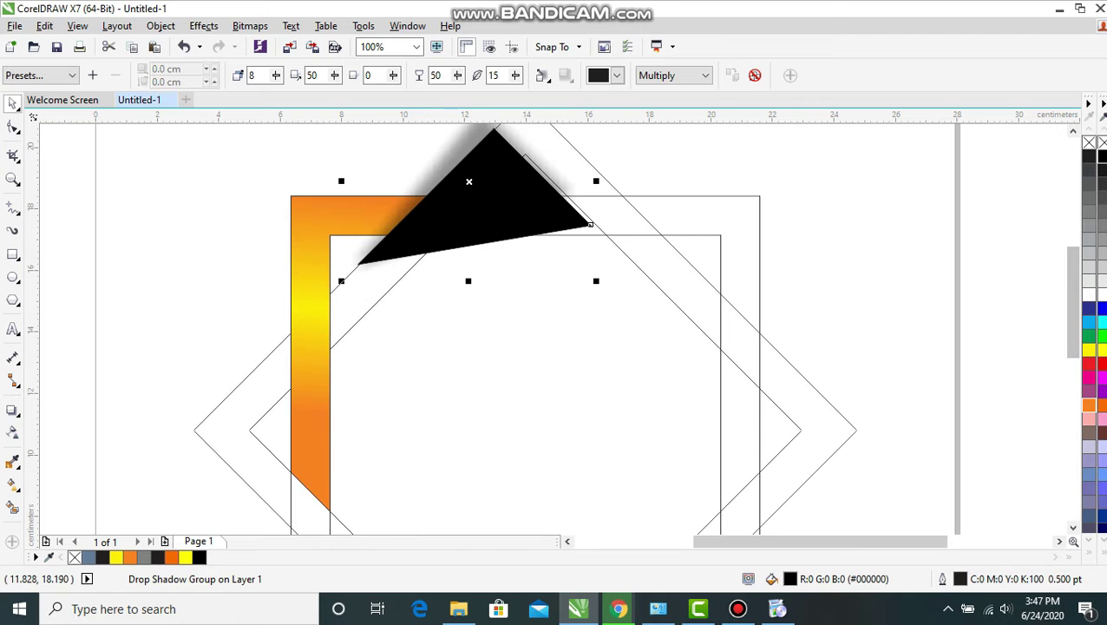
Step: PowerClip the shadowed triangle inside the orange-yellow gradient band
right_click(473, 205)
left_click(499, 217)
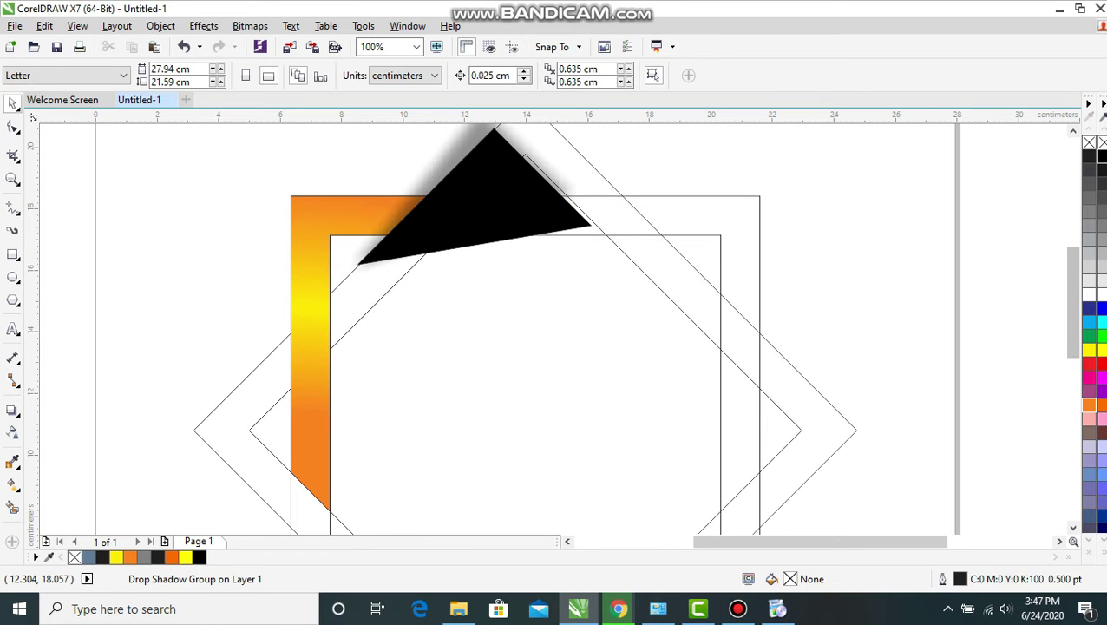
left_click(323, 279)
scroll(324, 279, "down", 2)
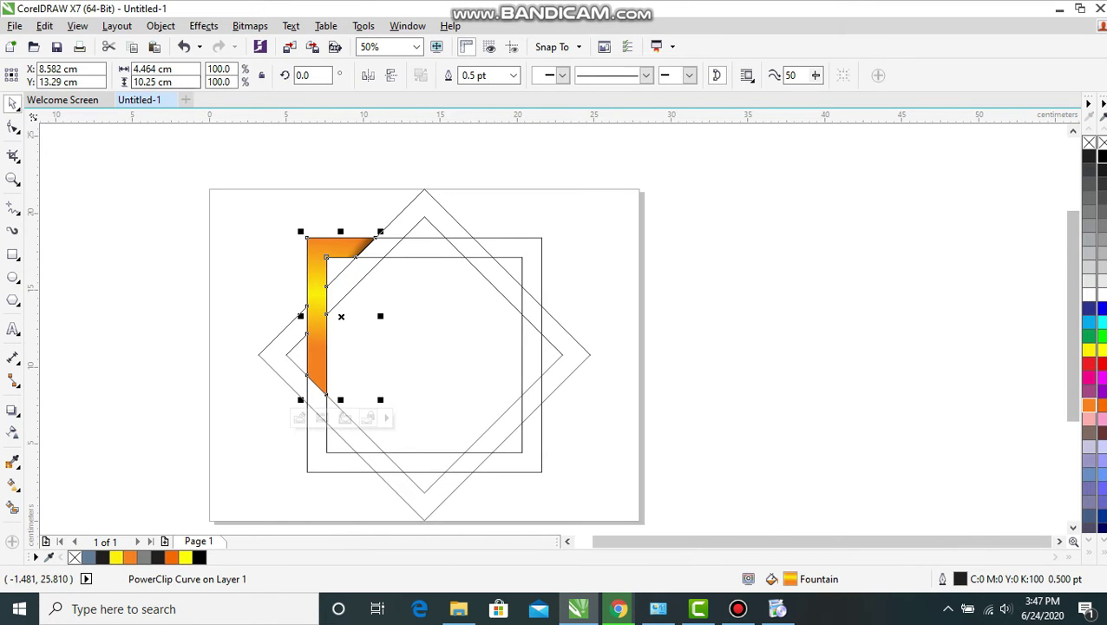
Step: Within the band's PowerClip contents, place a horizontally mirrored duplicate of the black triangle at the band's lower end
left_click(299, 418)
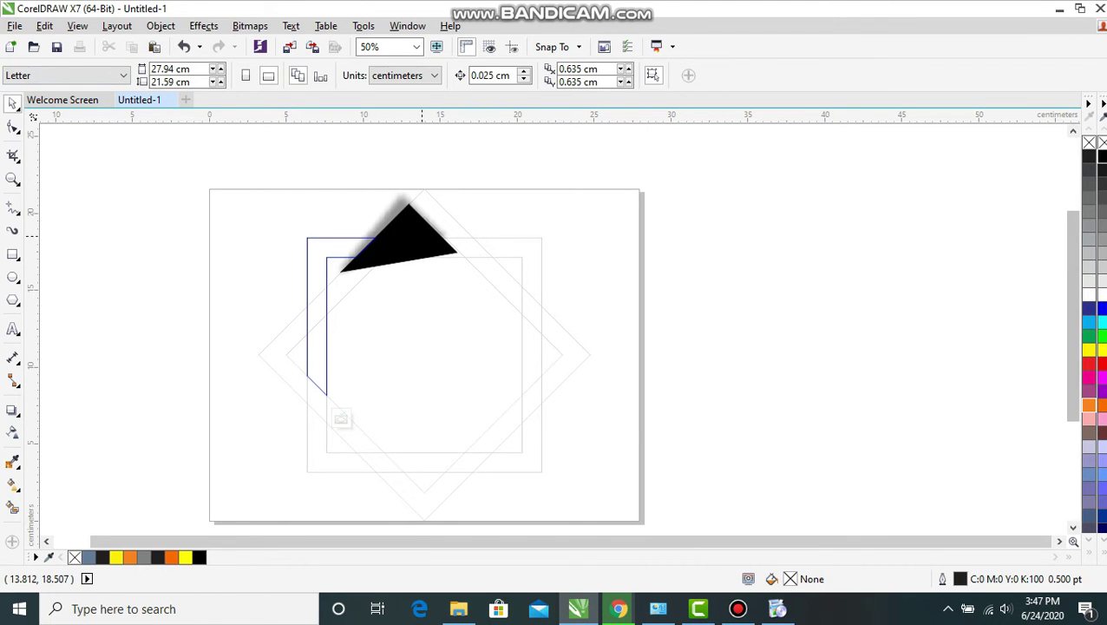
left_click(422, 233)
left_click(44, 25)
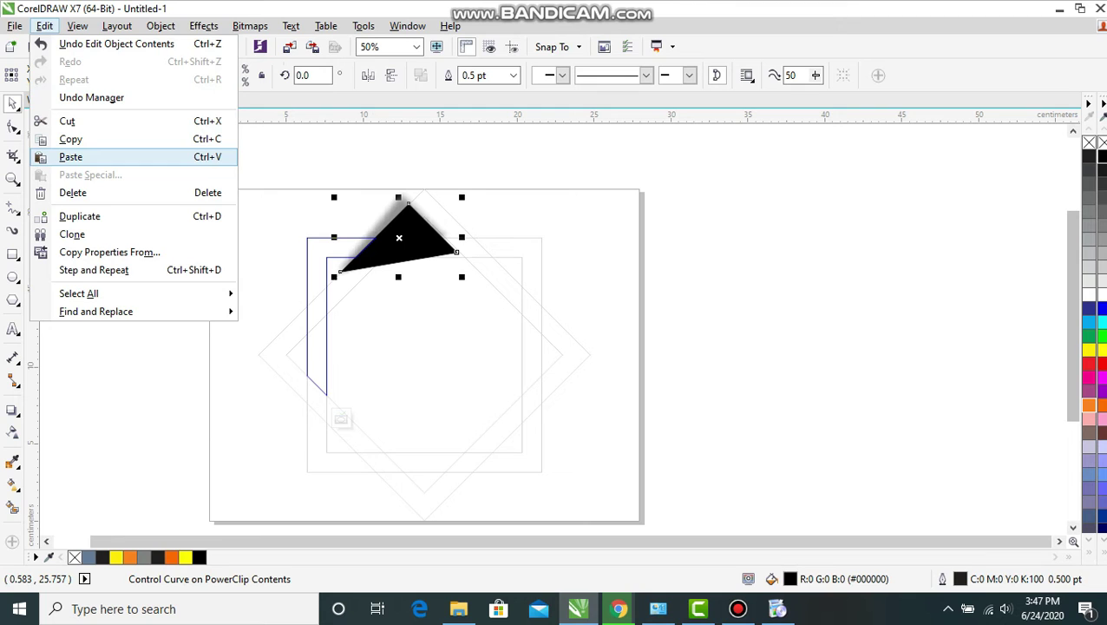
left_click(79, 216)
type("180")
key("Return")
left_click_drag(409, 227, 280, 375)
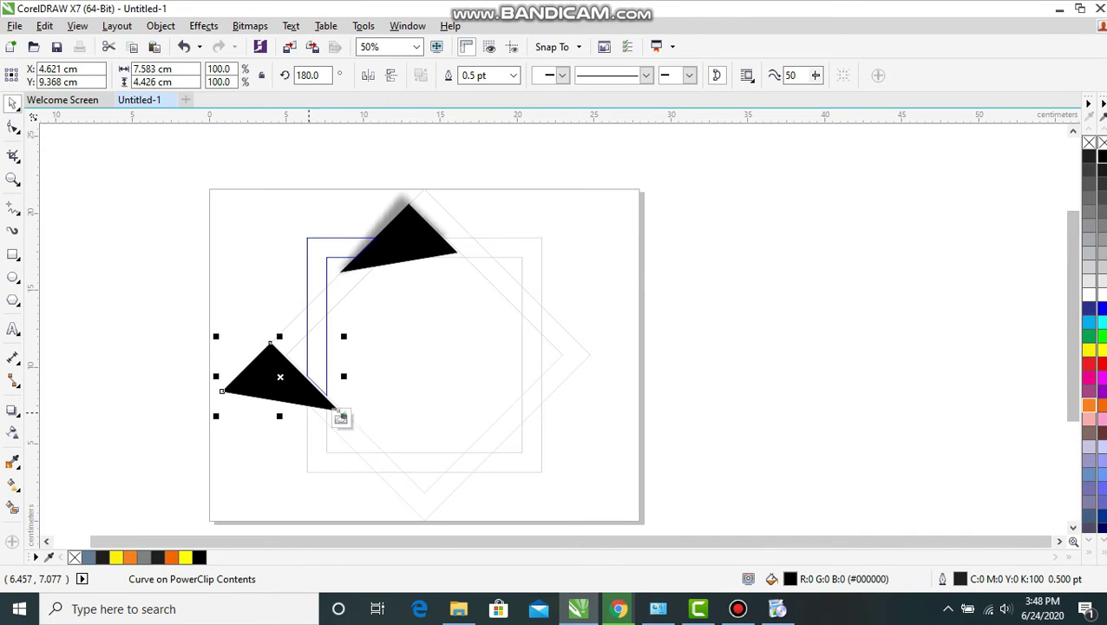
Step: Give the duplicated triangle a black drop shadow with 50 opacity and 15 feathering, cast toward the band
left_click(12, 410)
left_click_drag(220, 376, 351, 374)
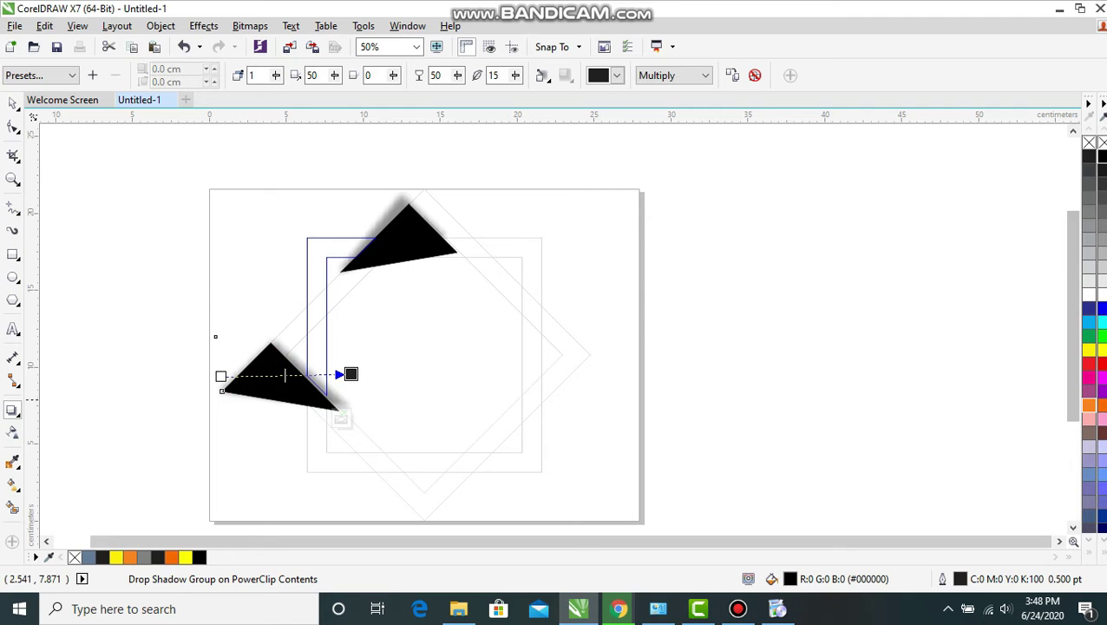
scroll(286, 394, "up", 1)
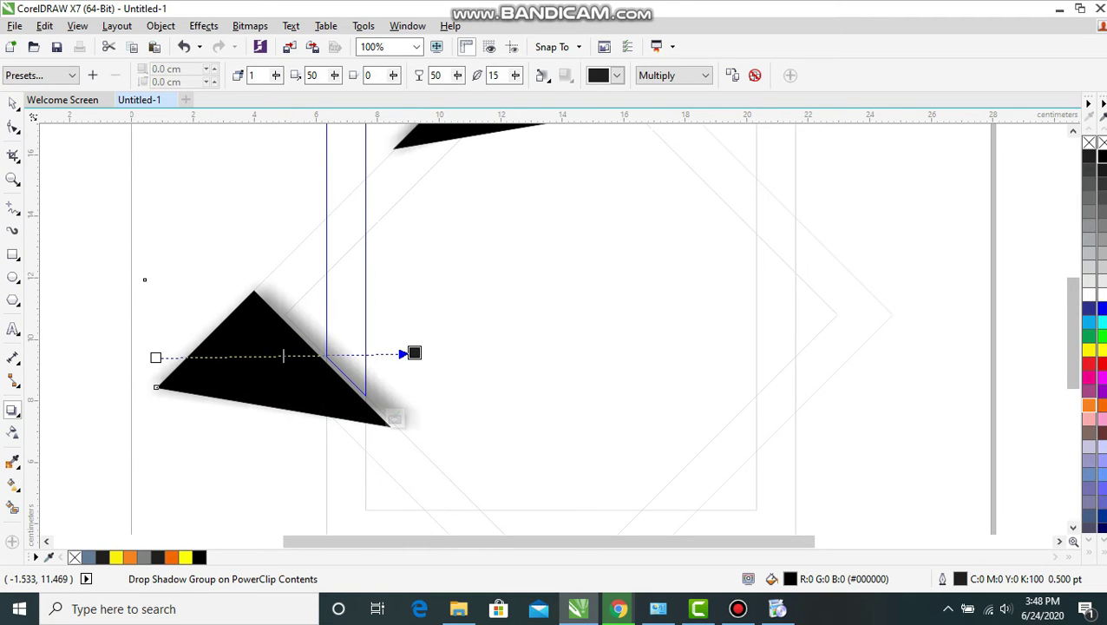
Step: Shift the shadowed duplicate slightly down-right along the band's lower slanted end and finish editing the PowerClip contents
left_click(12, 102)
left_click_drag(286, 386, 297, 393)
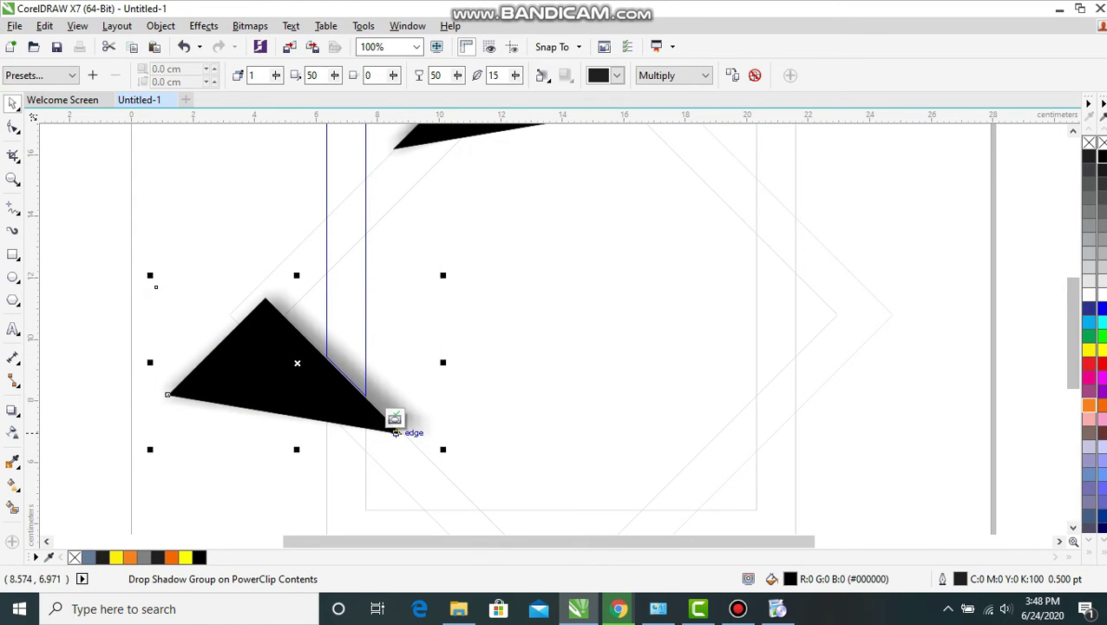
left_click(395, 420)
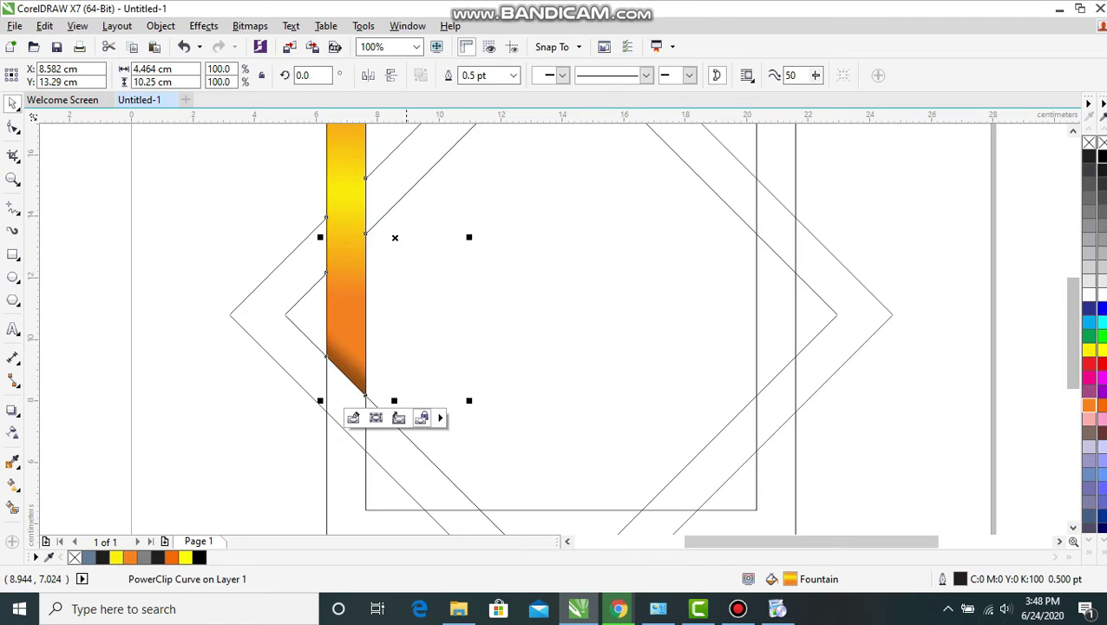
scroll(406, 429, "down", 2)
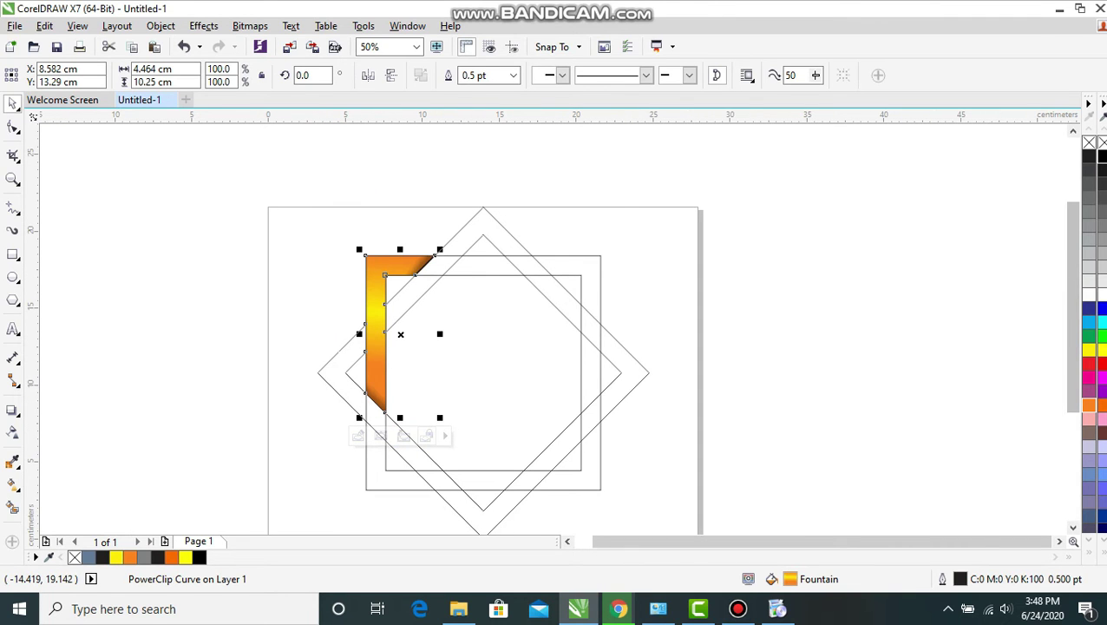
Step: Copy the shaded gradient band and paste the copy in place
left_click(45, 25)
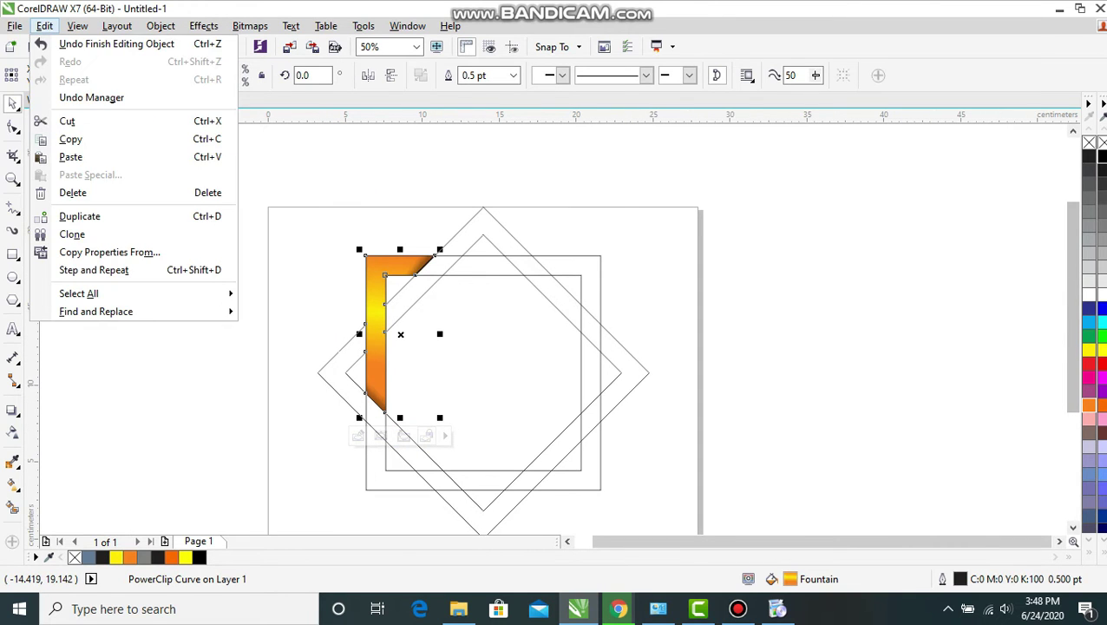
left_click(276, 247)
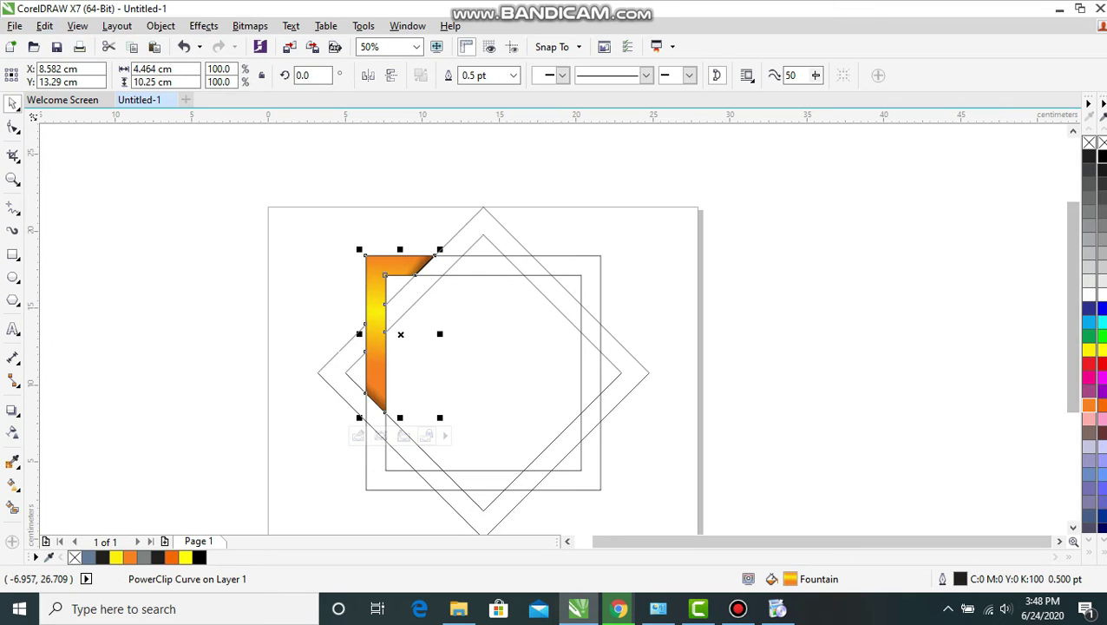
left_click(44, 25)
left_click(70, 139)
left_click(44, 25)
left_click(70, 156)
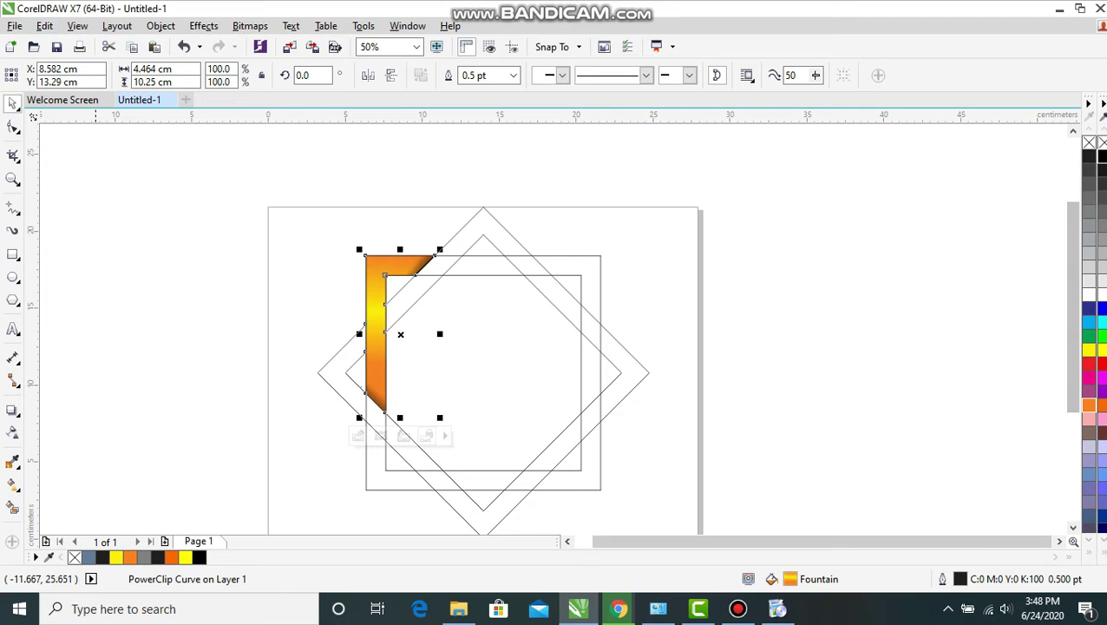
Step: Put the pasted band's rotation centre at the middle of the squares and rotate it counterclockwise by about 44.7° onto the diamond's left corner
left_click(403, 335)
left_click_drag(401, 334, 493, 372)
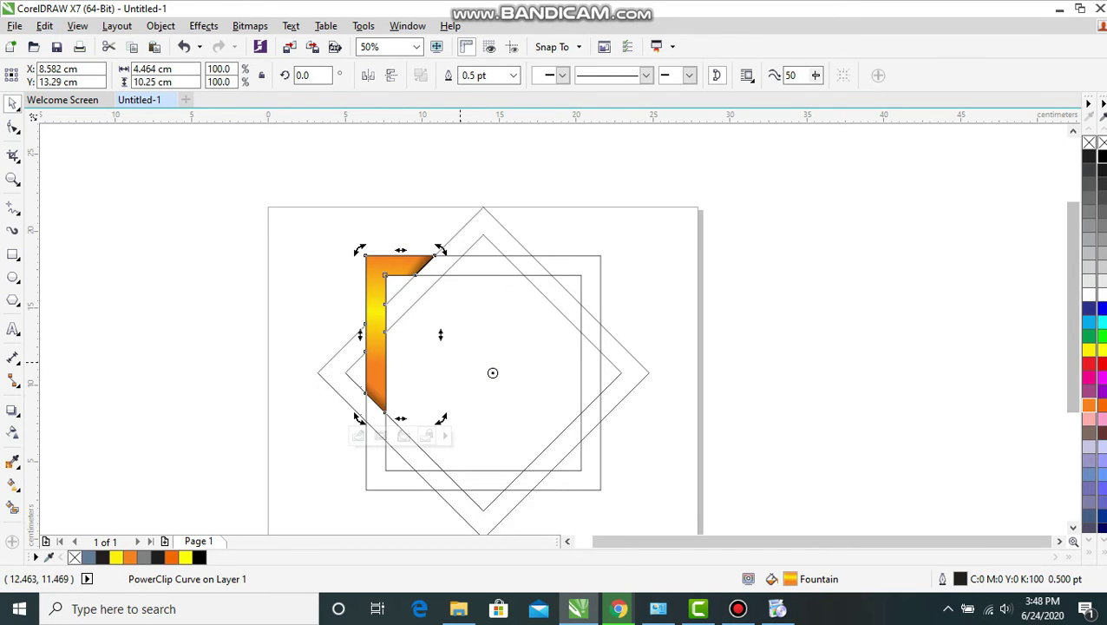
left_click_drag(446, 247, 372, 318)
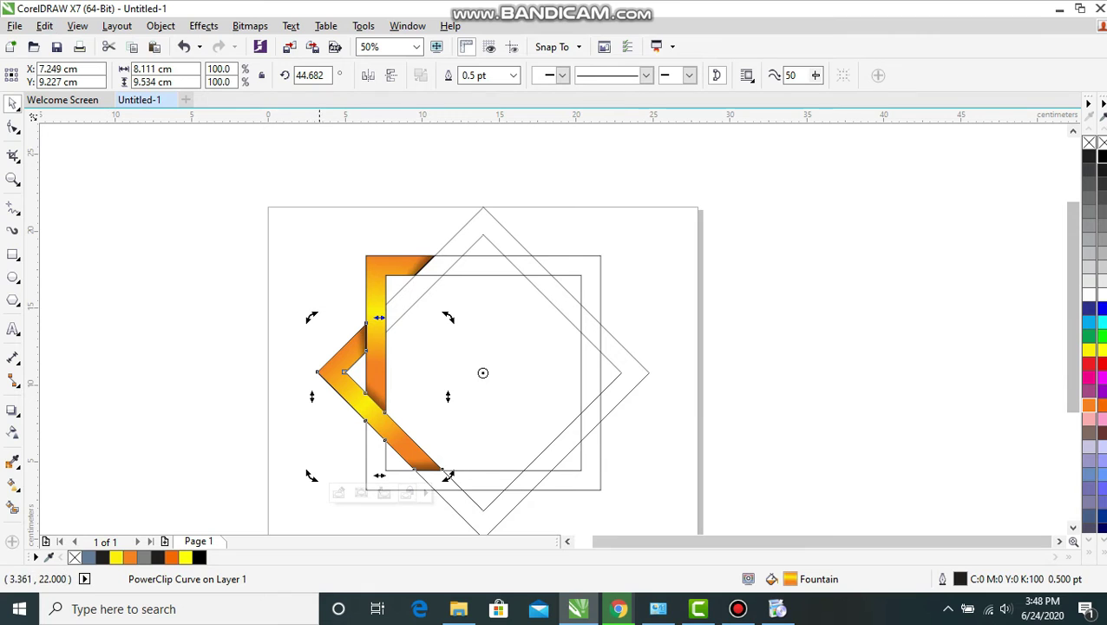
Step: Paste a copy of the diamond's left band and rotate it about the frame centre to about 90.5°, onto the square's lower-left corner
left_click(44, 26)
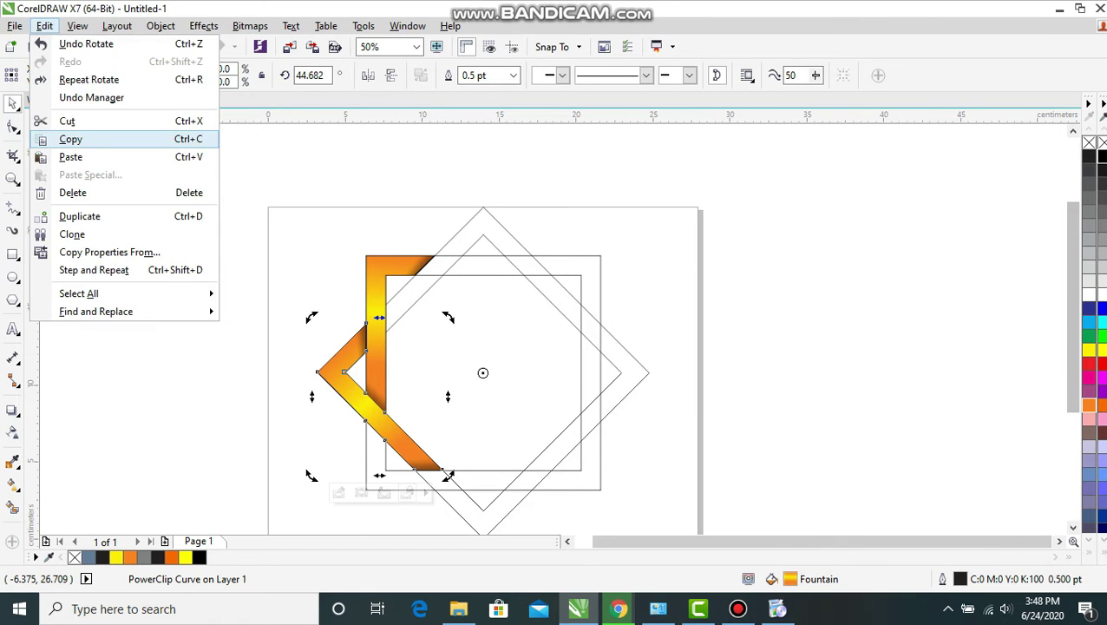
left_click(71, 139)
left_click(45, 26)
left_click(71, 156)
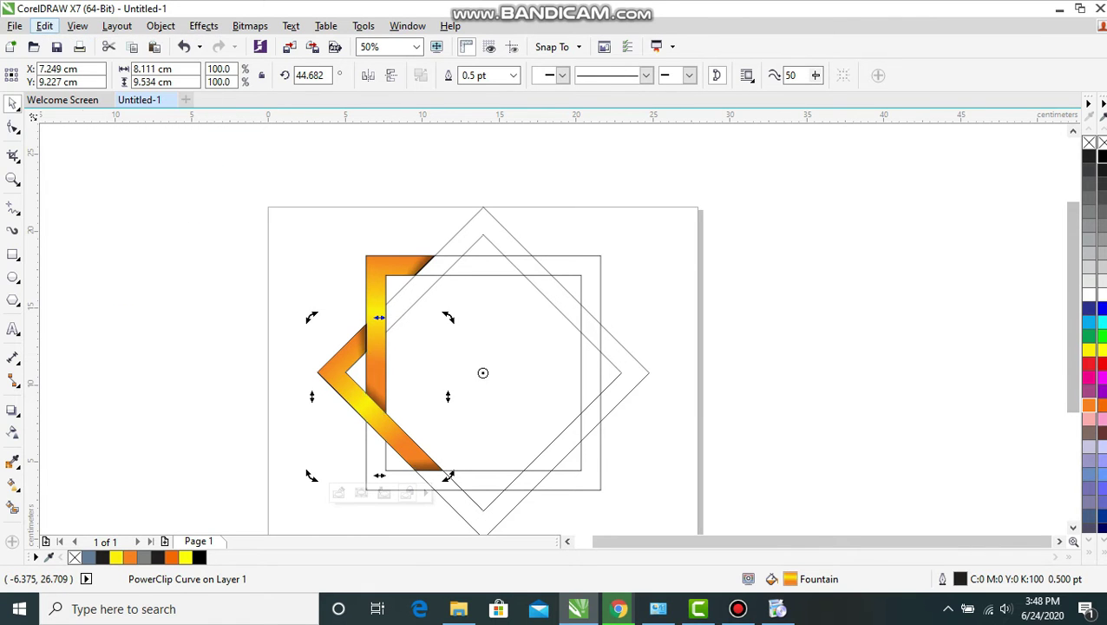
left_click_drag(317, 317, 336, 451)
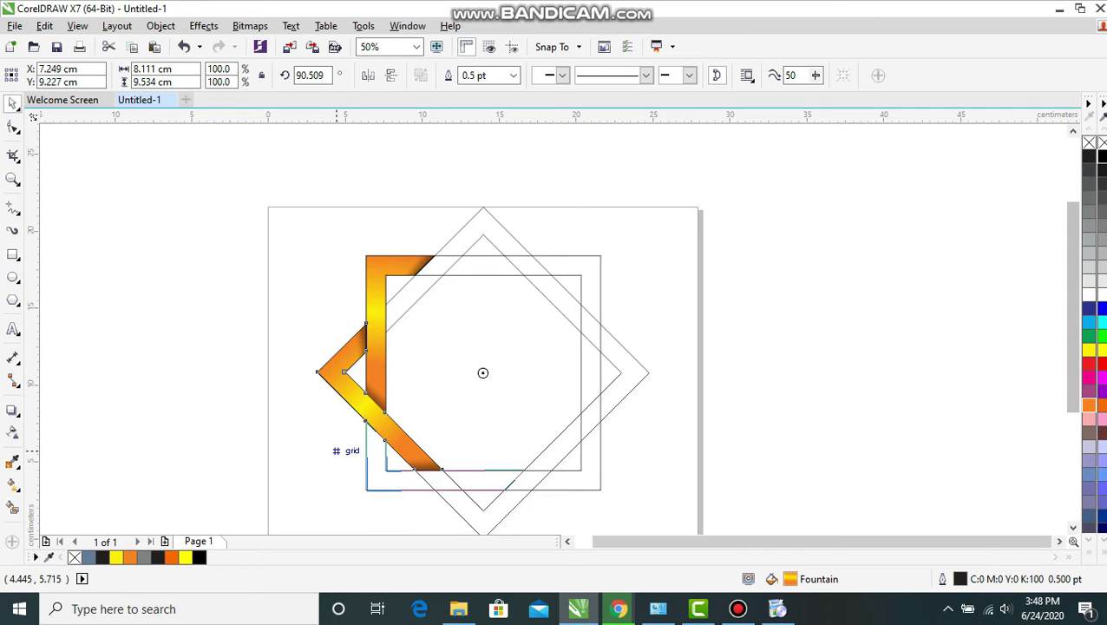
left_click_drag(337, 450, 337, 450)
right_click(337, 449)
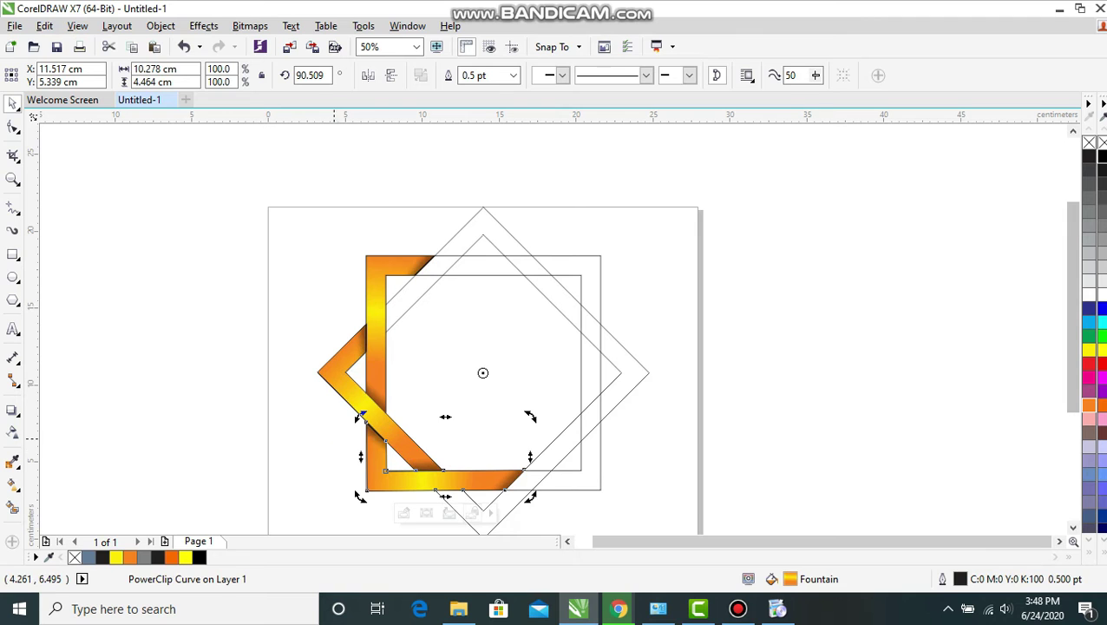
Step: Paste a copy of the square's lower-left band and rotate it about the frame centre to about 135.8°, onto the diamond's bottom corner
left_click(44, 26)
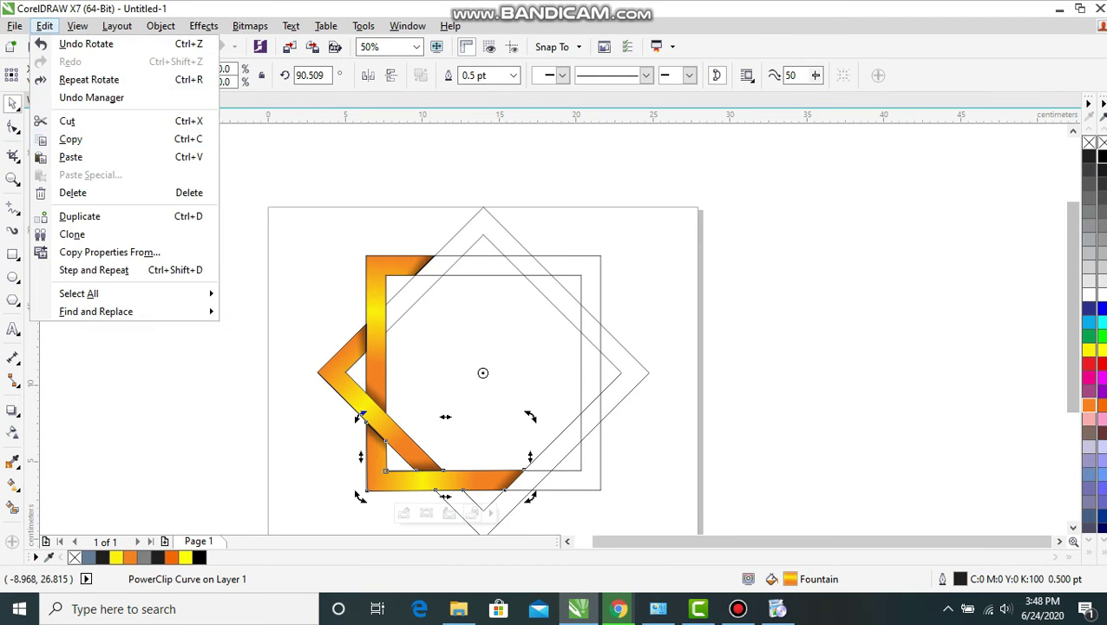
left_click(52, 138)
left_click(45, 26)
left_click(66, 155)
left_click_drag(484, 371, 416, 507)
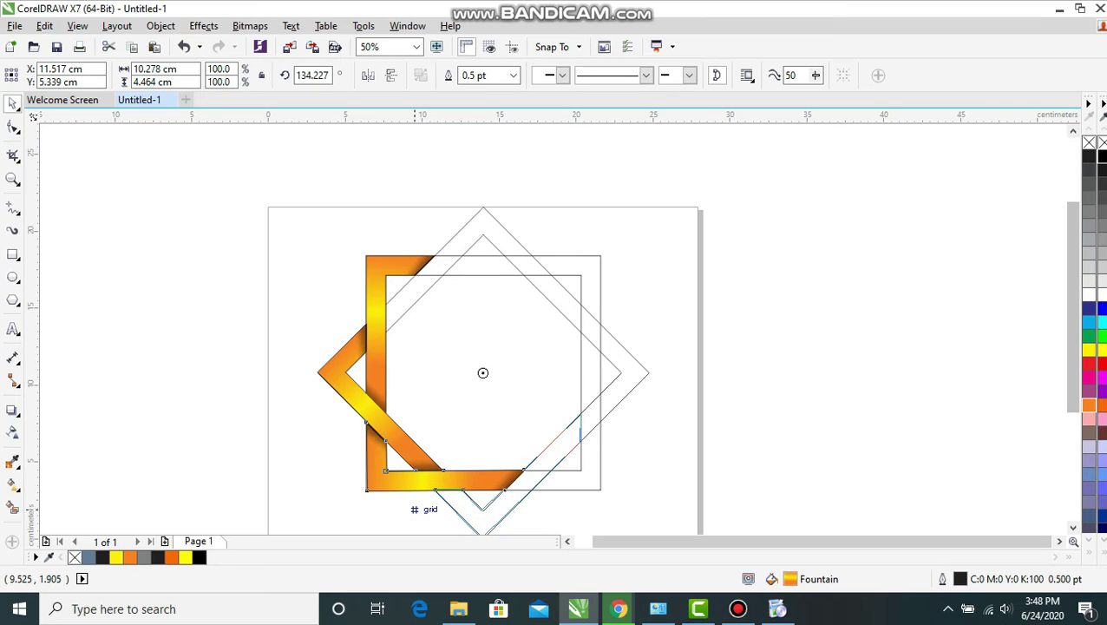
left_click_drag(415, 509, 416, 518)
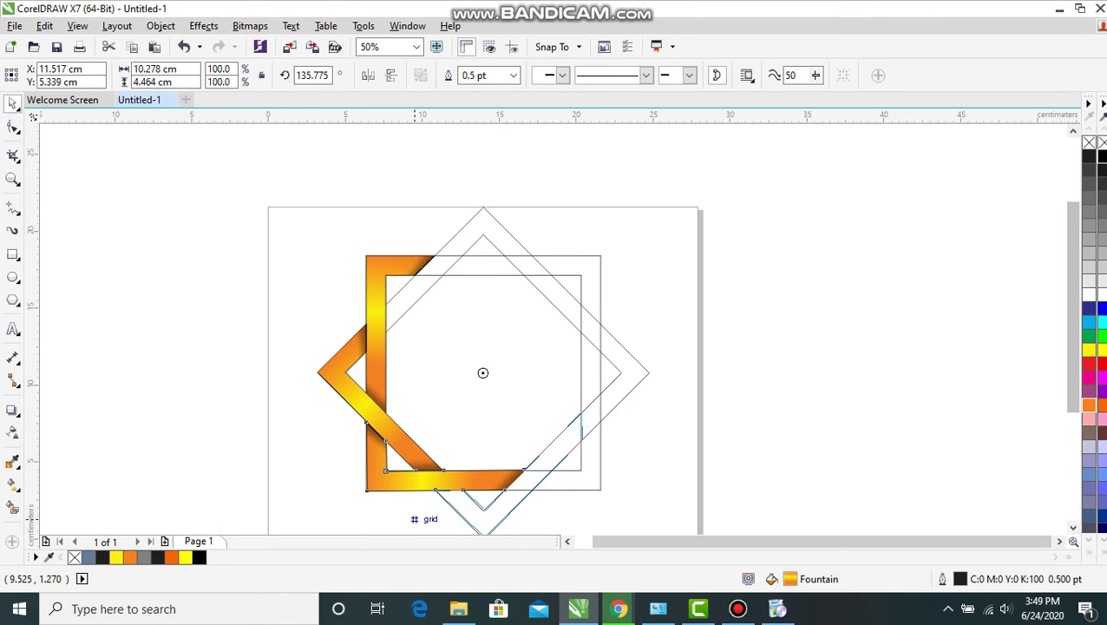
left_click_drag(415, 518, 400, 520)
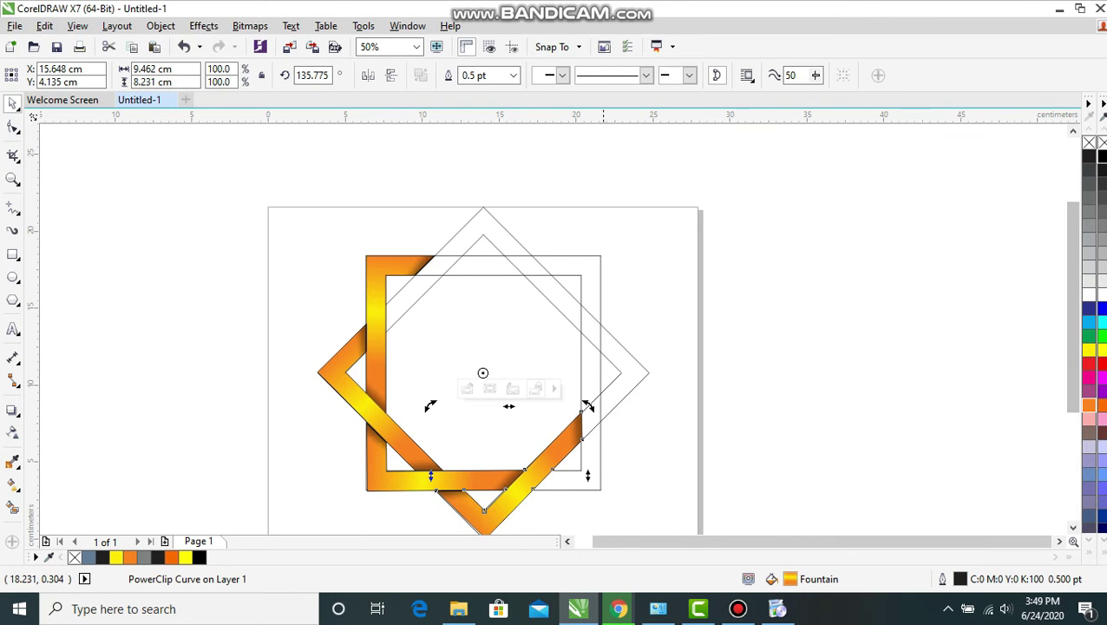
Step: Fine-tune the bottom diamond band's rotation to about 135° so its edges match the diamond outline
scroll(1073, 526, "down", 2)
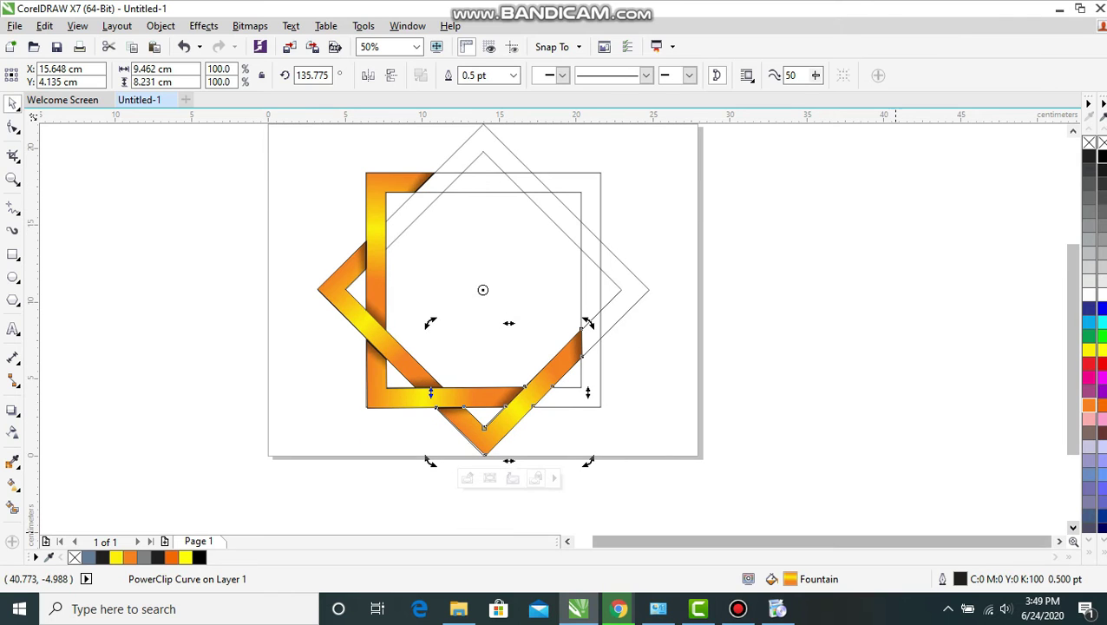
scroll(474, 441, "up", 1)
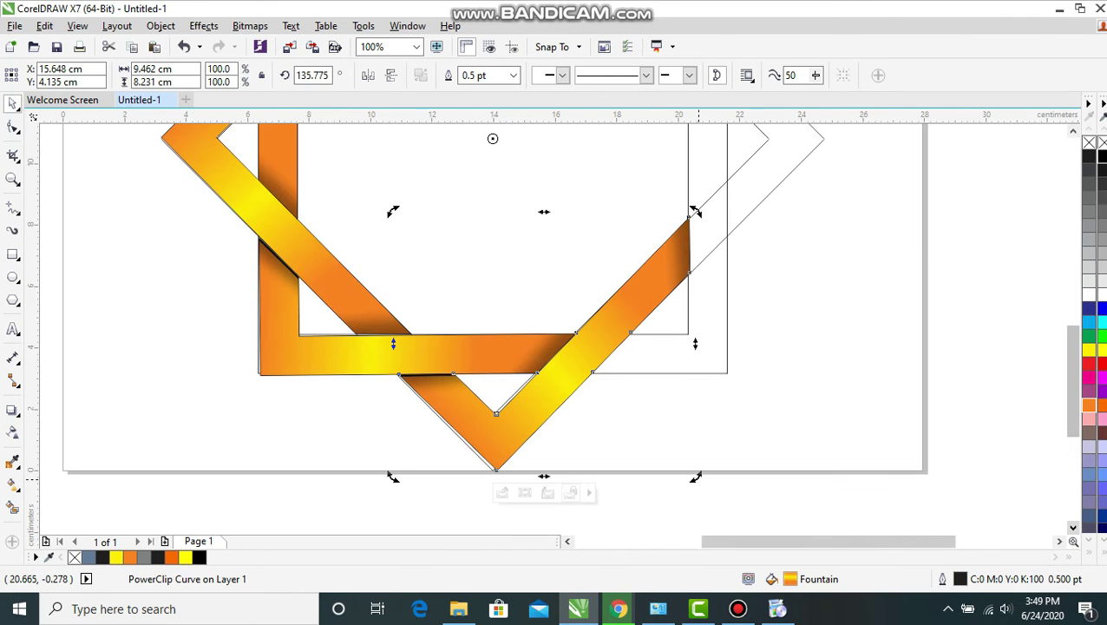
left_click_drag(697, 477, 691, 480)
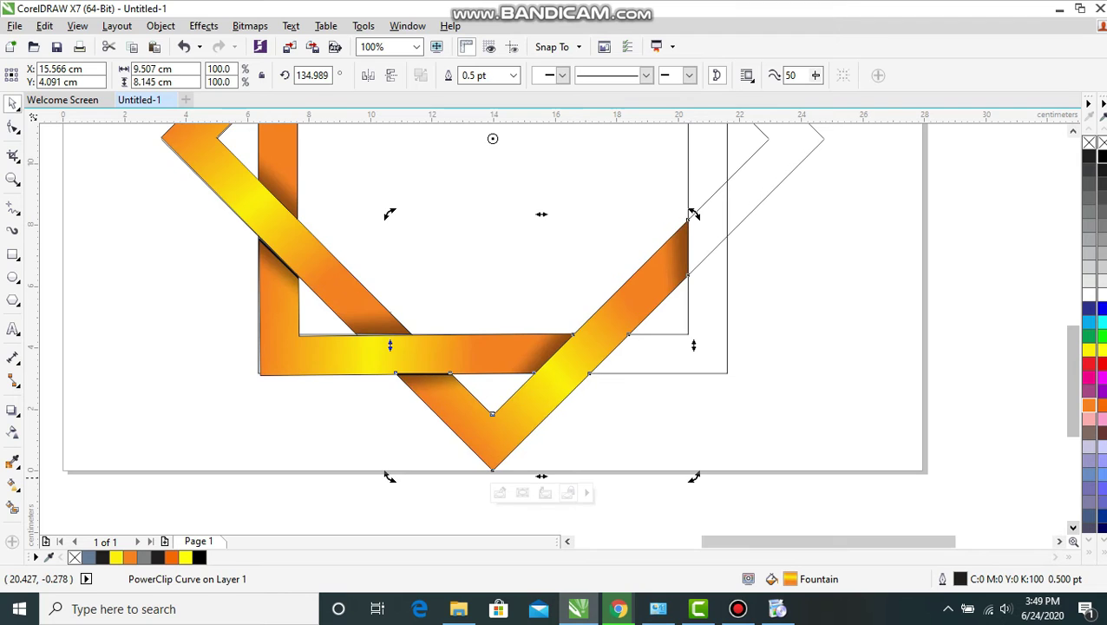
scroll(693, 215, "down", 1)
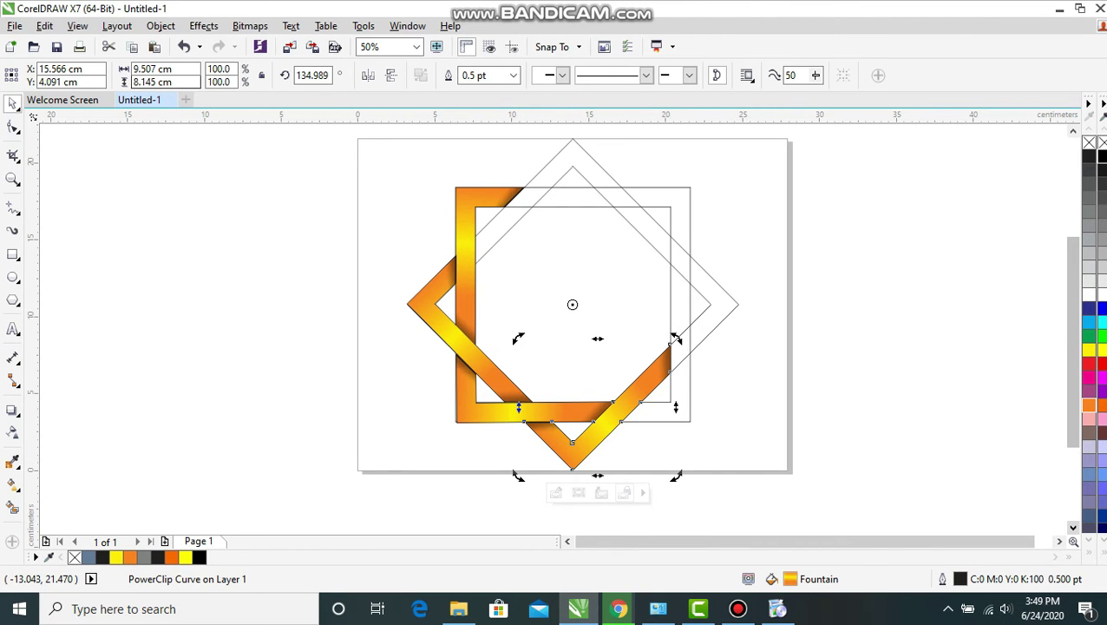
Step: Paste a copy of the diamond's bottom band and rotate it about the frame centre to about 180.3°, onto the square's lower-right corner
left_click(45, 26)
left_click(70, 156)
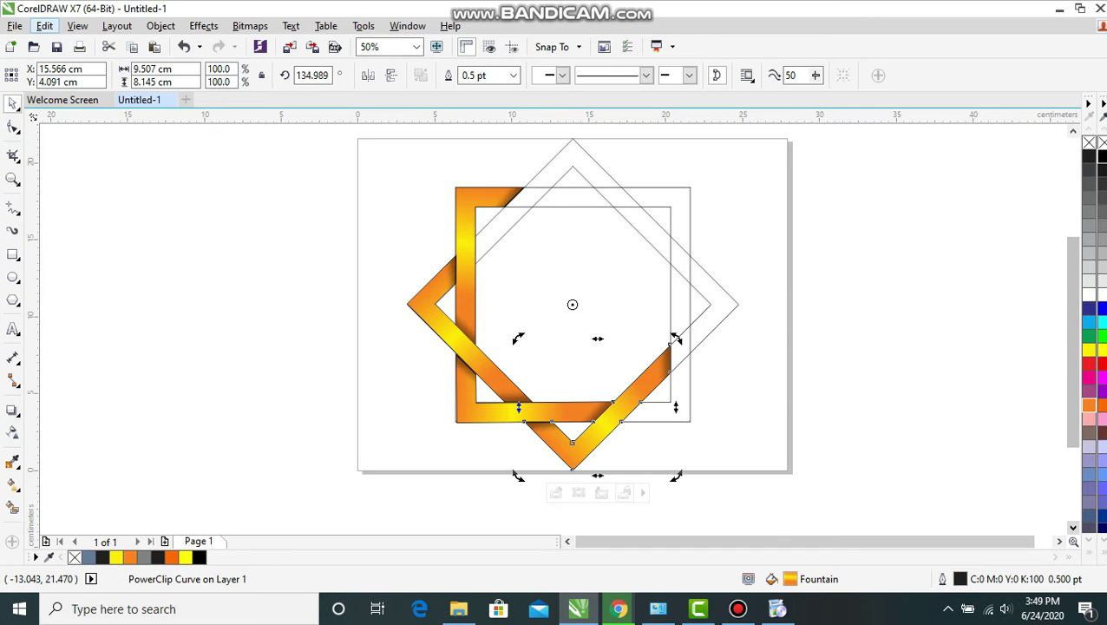
left_click(44, 26)
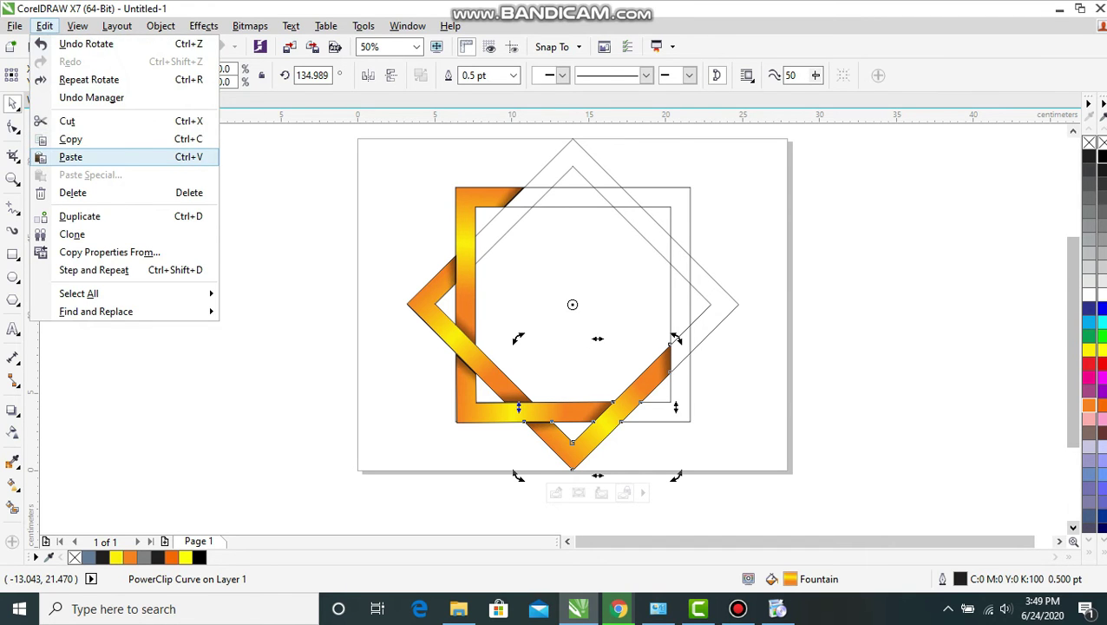
left_click(70, 156)
left_click_drag(518, 476, 544, 450)
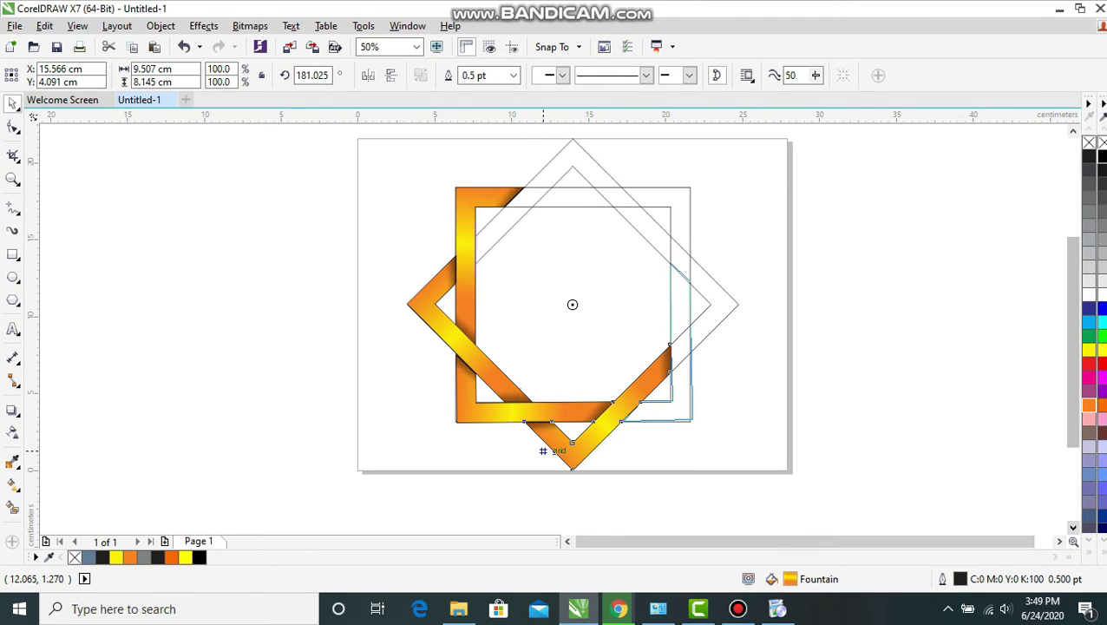
left_click_drag(543, 451, 543, 450)
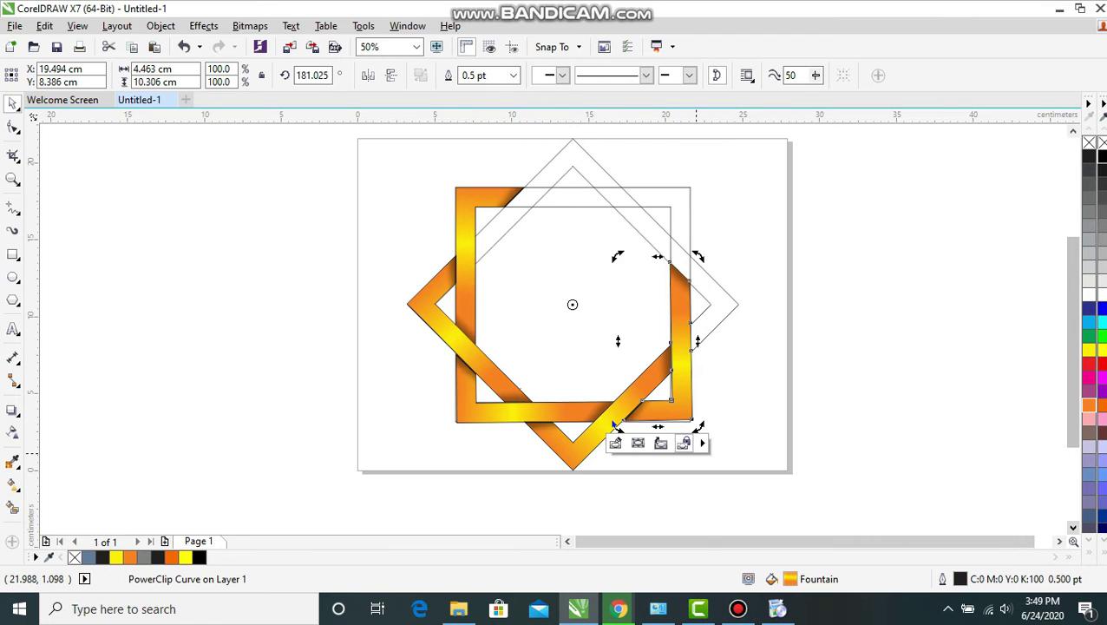
scroll(694, 423, "up", 2)
left_click_drag(693, 423, 689, 424)
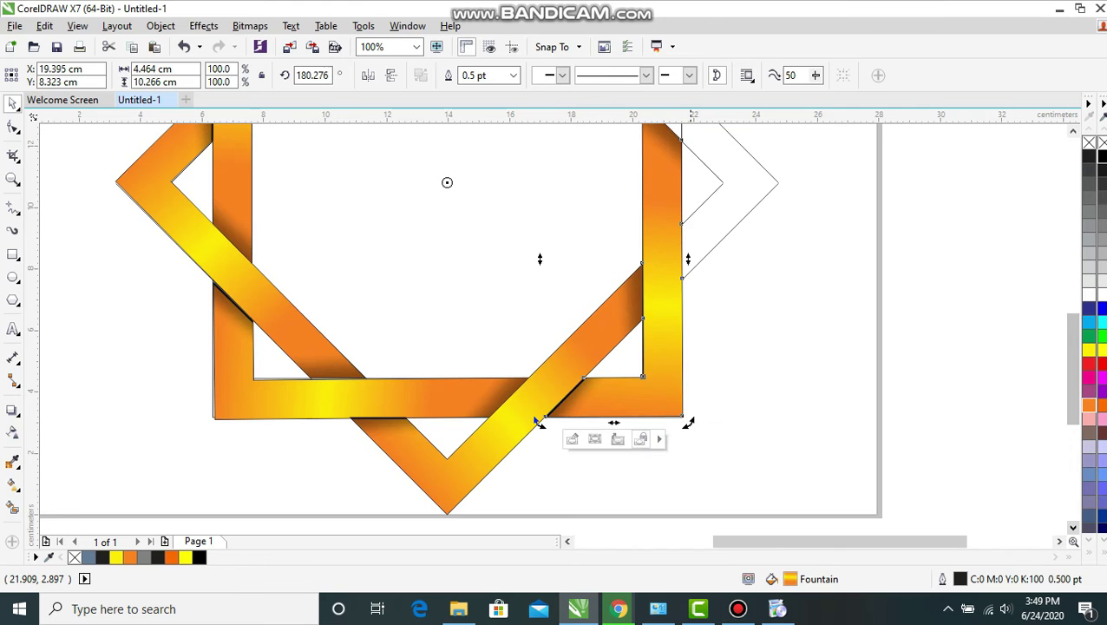
scroll(608, 425, "down", 2)
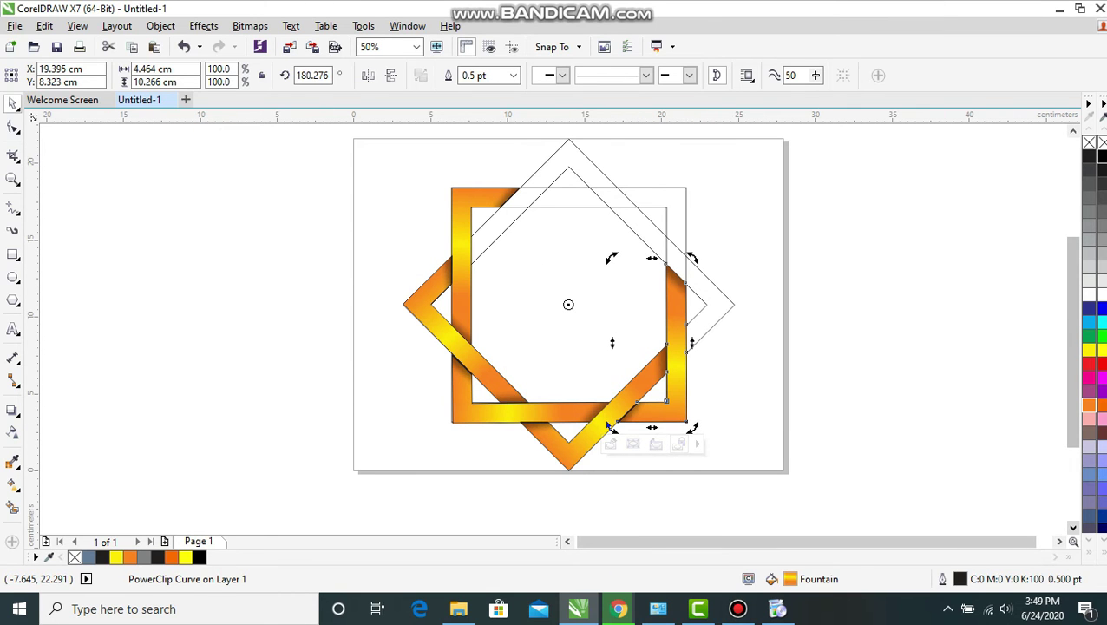
Step: Paste a copy of the square's lower-right band and rotate it about the frame centre to about 225°, onto the diamond's right corner
left_click(45, 26)
left_click(71, 139)
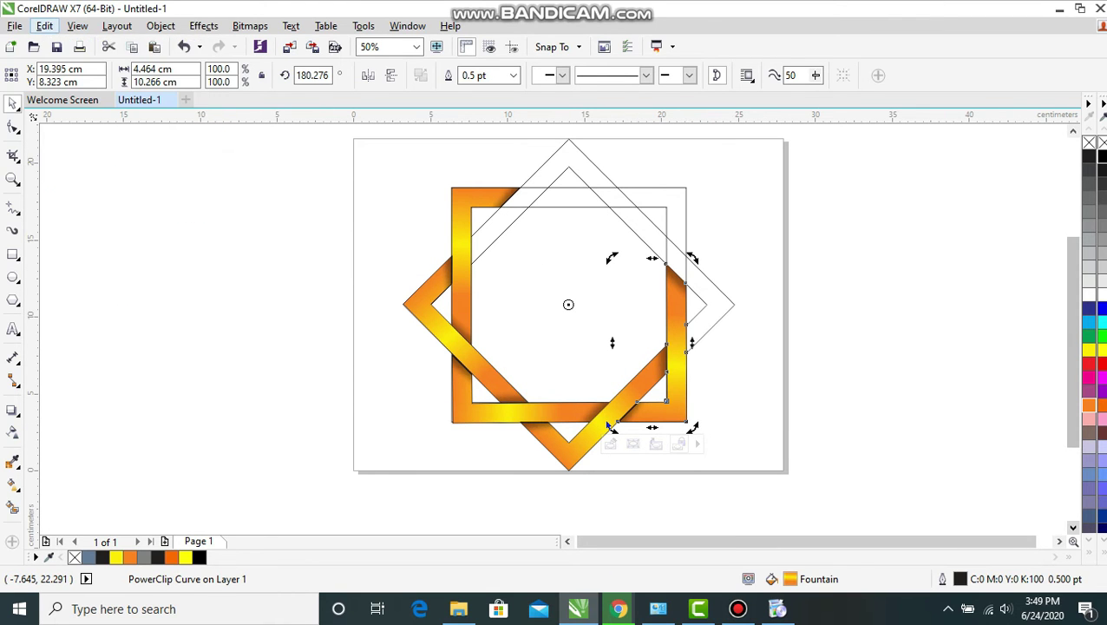
left_click(44, 26)
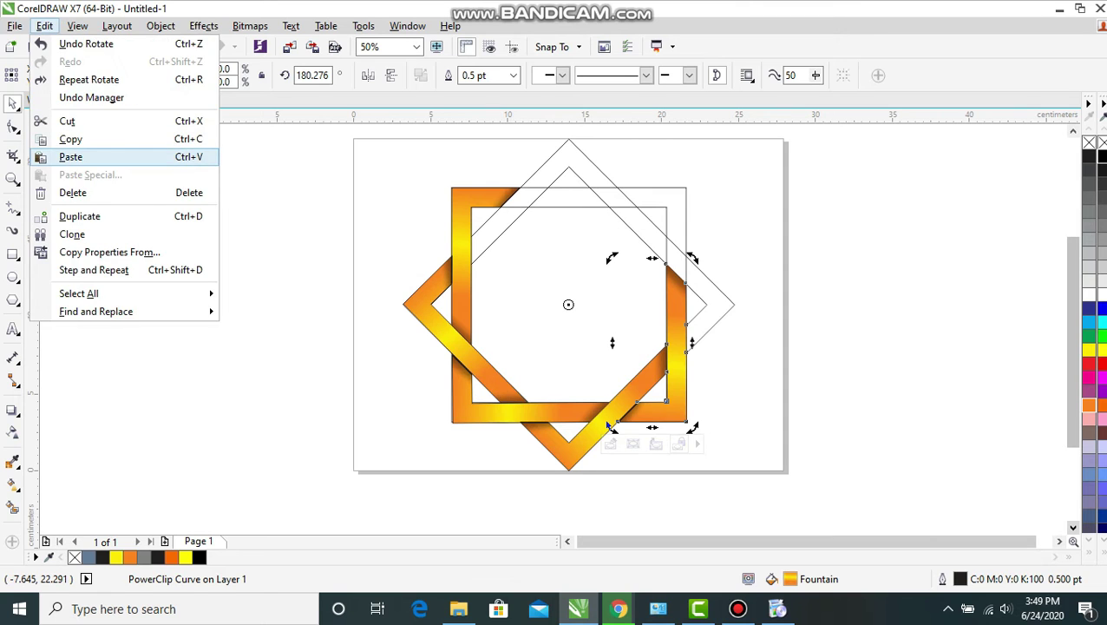
left_click(65, 156)
left_click_drag(609, 425, 734, 304)
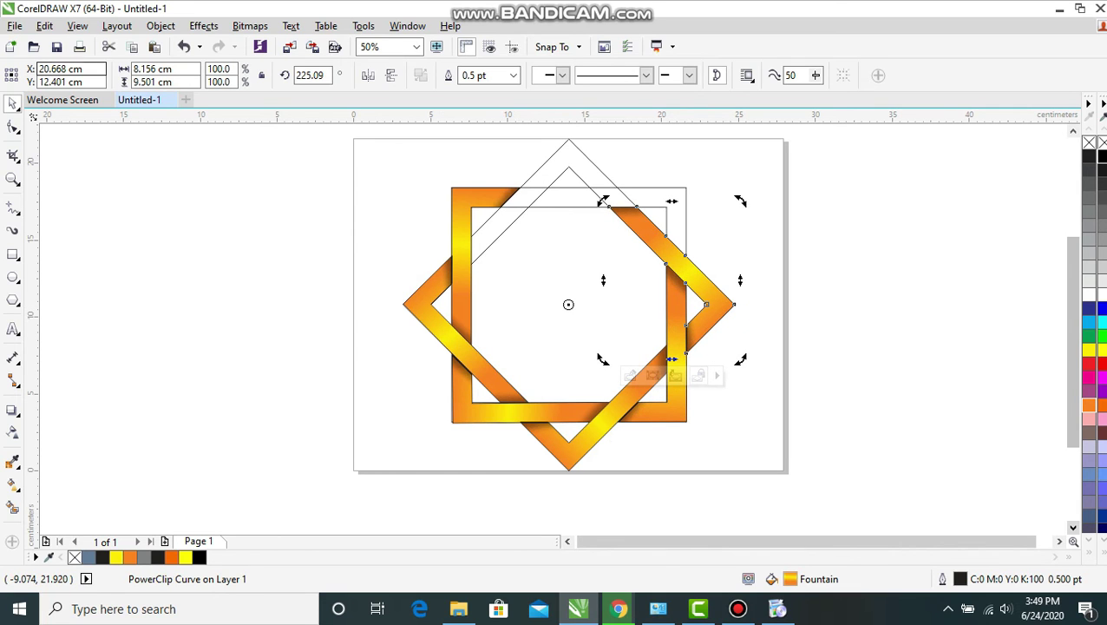
Step: Paste a copy of the diamond's right band and rotate it about the frame centre to about 270.5°, onto the square's upper-right corner
left_click(44, 25)
left_click(65, 141)
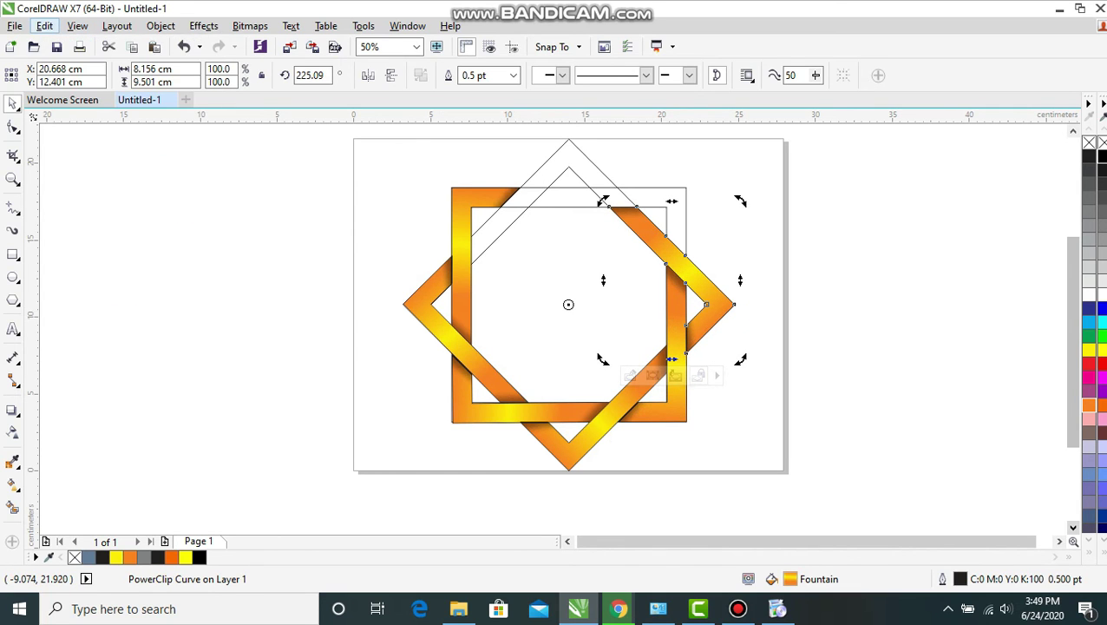
left_click(45, 25)
left_click(65, 156)
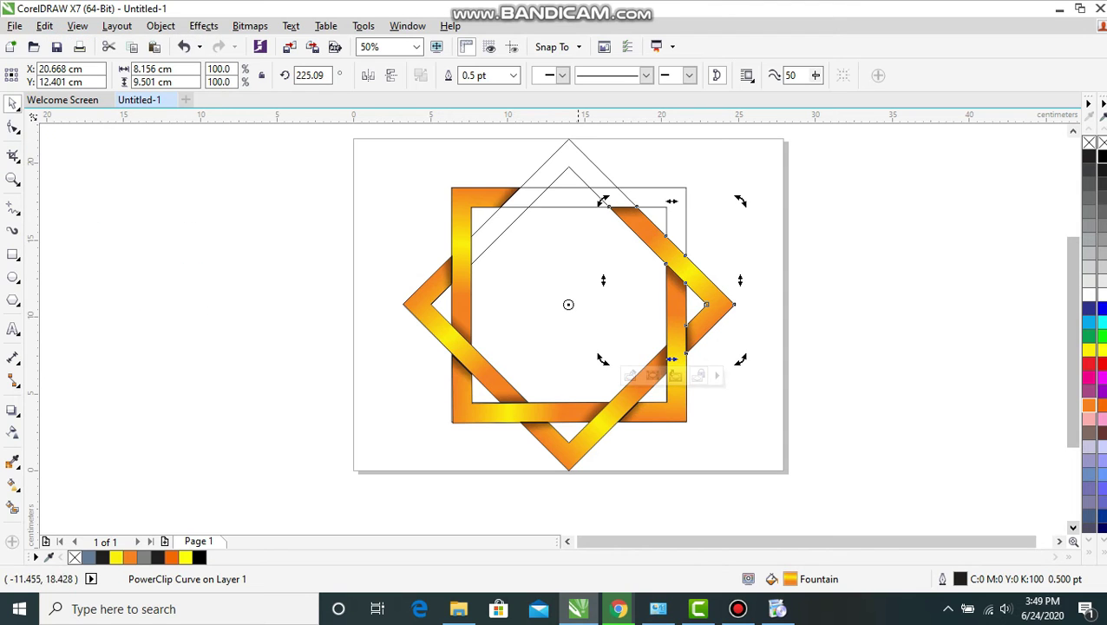
left_click_drag(746, 362, 744, 210)
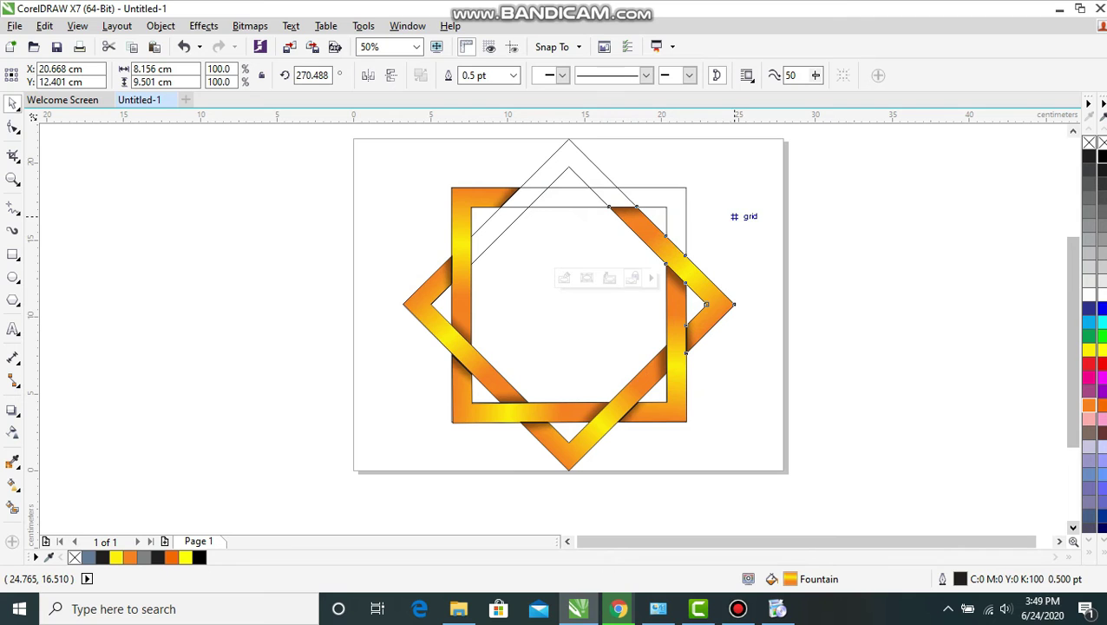
Step: Paste a copy of the square's upper-right band and rotate it about the frame centre onto the diamond's top corner to close the frame
left_click(44, 25)
left_click(70, 138)
left_click(45, 25)
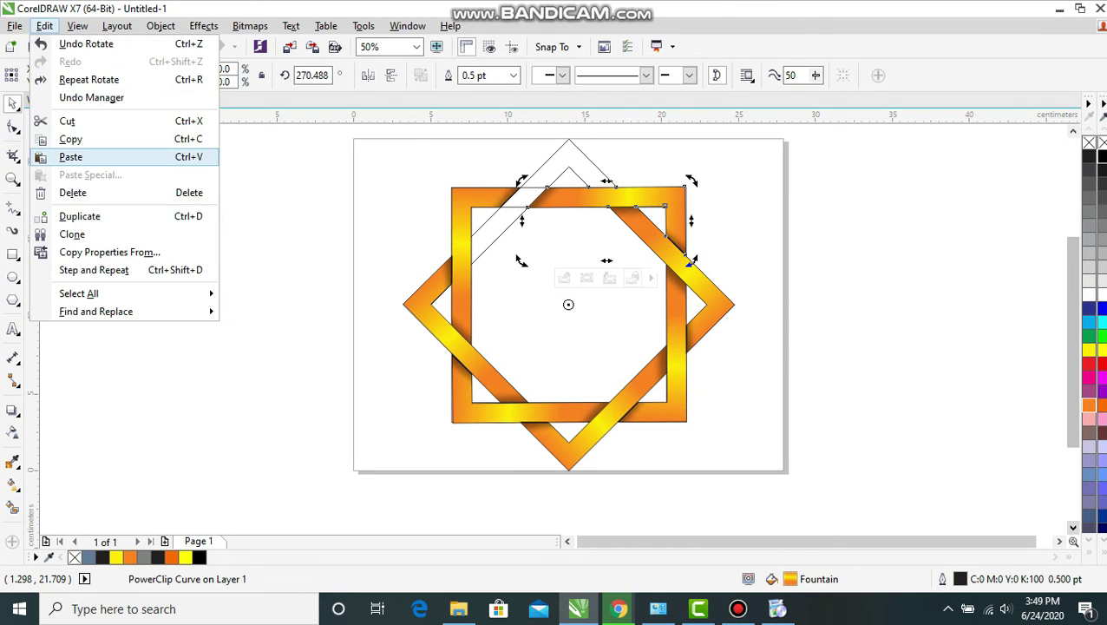
left_click(69, 155)
left_click_drag(691, 260, 572, 172)
scroll(584, 200, "down", 1)
left_click(458, 238)
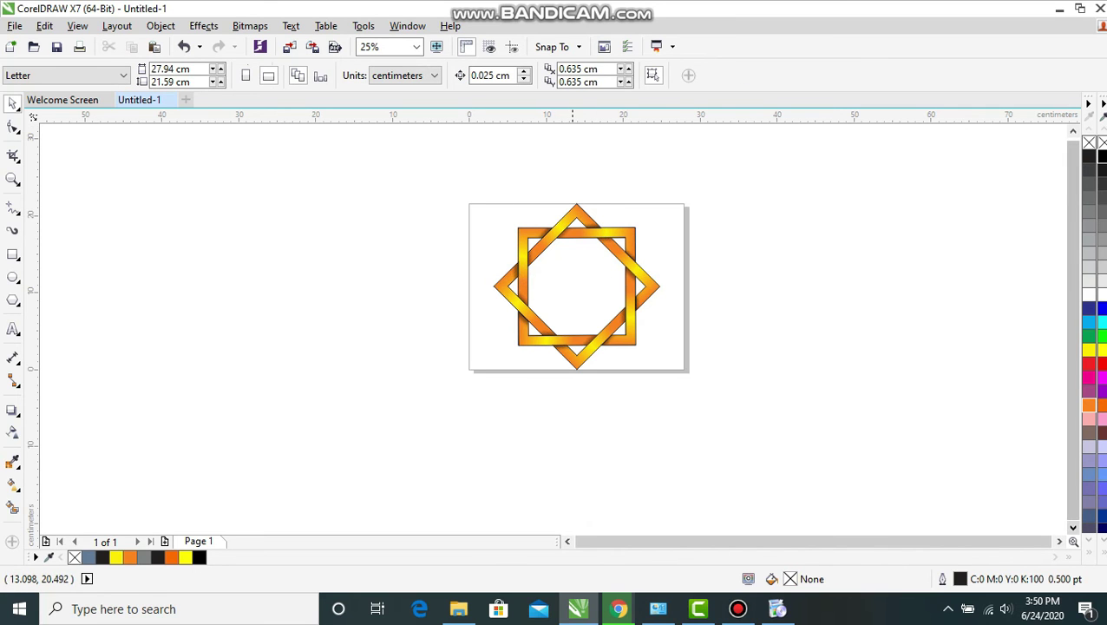
Step: Move the eight gradient bands together off the page to its right and delete the construction square outlines left behind
left_click(573, 213)
left_click(522, 248, "shift")
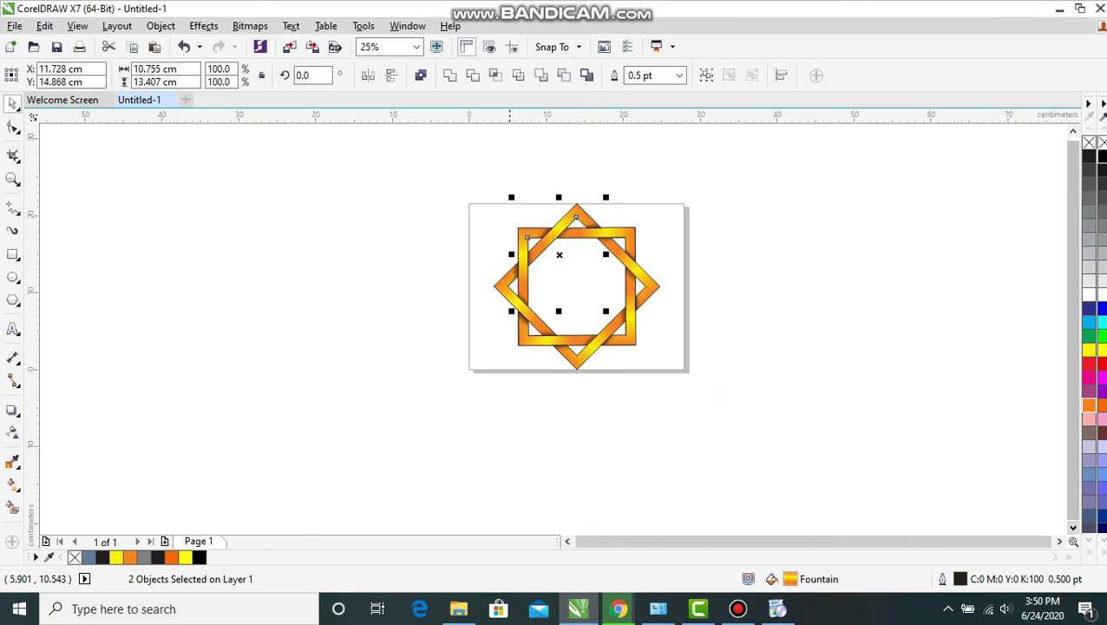
left_click(518, 329, "shift")
left_click(521, 347, "shift")
left_click(572, 364, "shift")
left_click(640, 333, "shift")
left_click(645, 285, "shift")
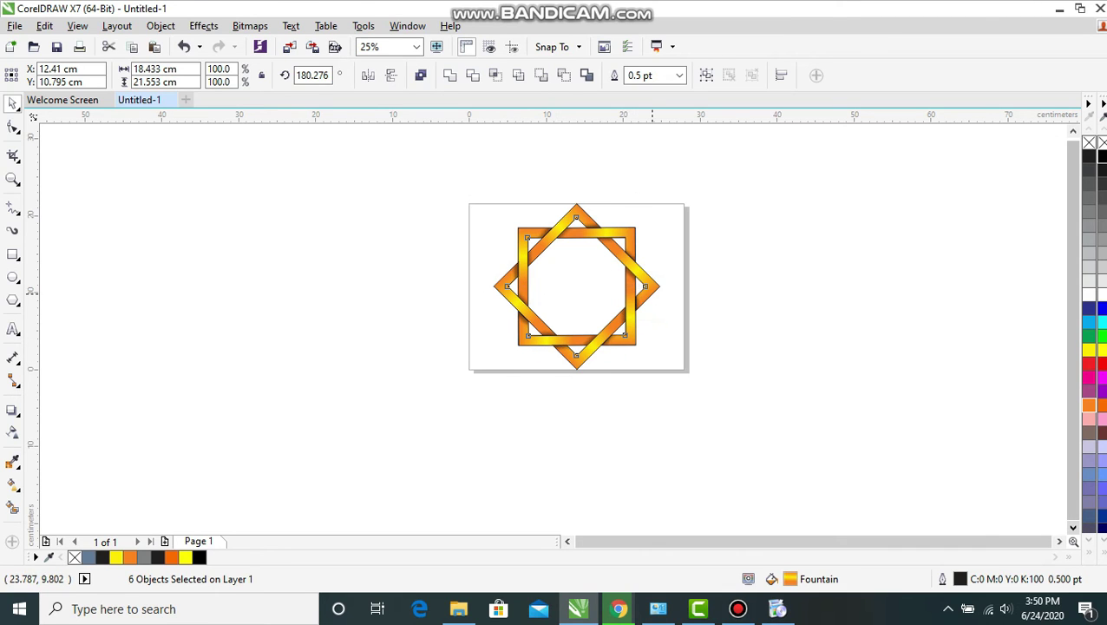
left_click(631, 236, "shift")
left_click_drag(577, 285, 779, 296)
left_click_drag(472, 178, 685, 395)
key("Delete")
Step: Return the whole frame to the middle of the page at about 18.8 cm wide and high, and remove its outlines
left_click_drag(647, 173, 979, 440)
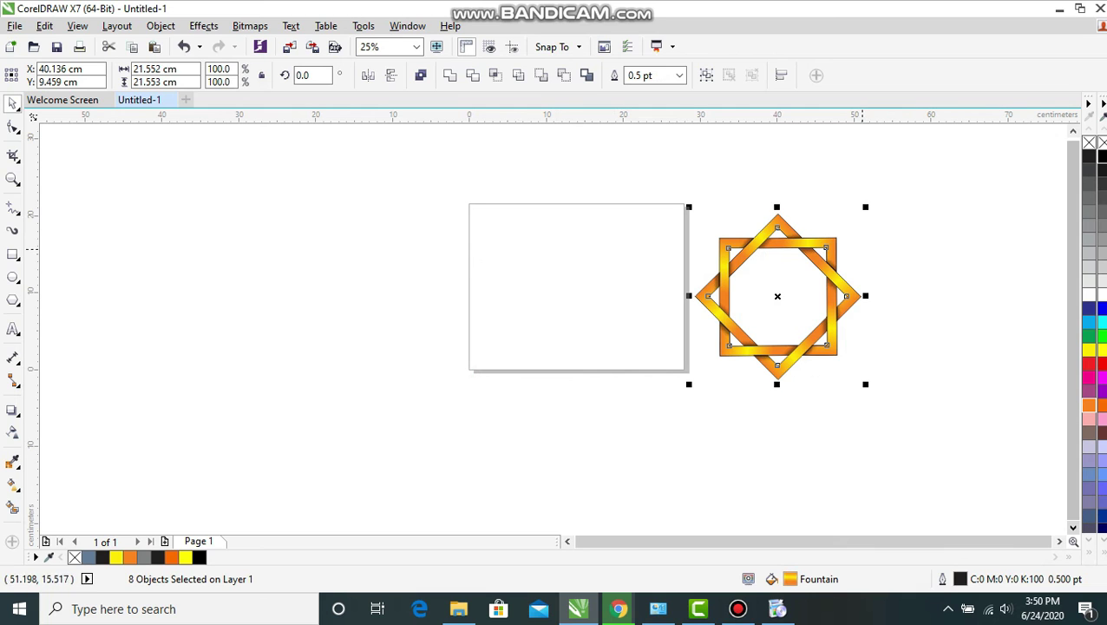
left_click_drag(865, 207, 854, 217)
left_click_drag(785, 299, 581, 289)
scroll(573, 309, "up", 1)
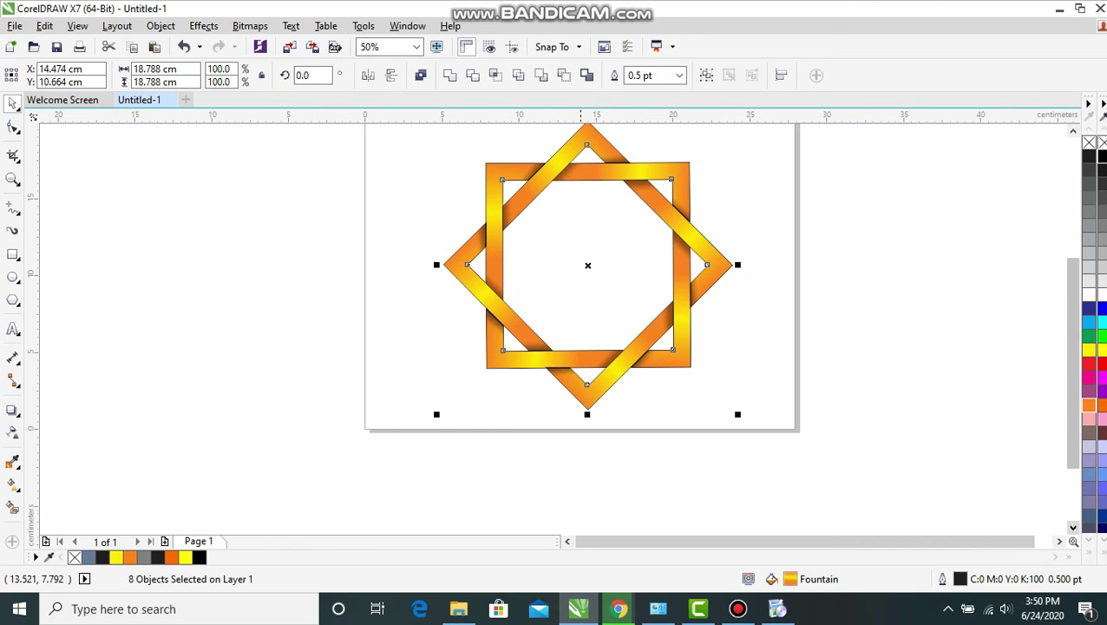
right_click(1089, 142)
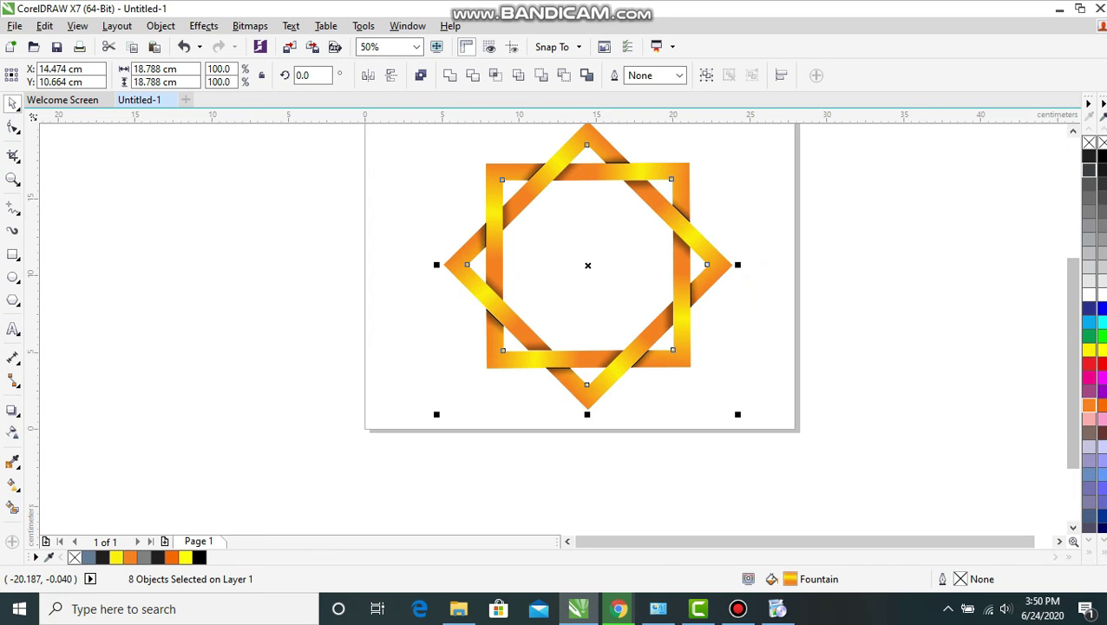
Step: Create a page-sized background rectangle and give it an elliptical fountain fill, white at the centre to black, reaching just beyond the page edges
double_click(13, 253)
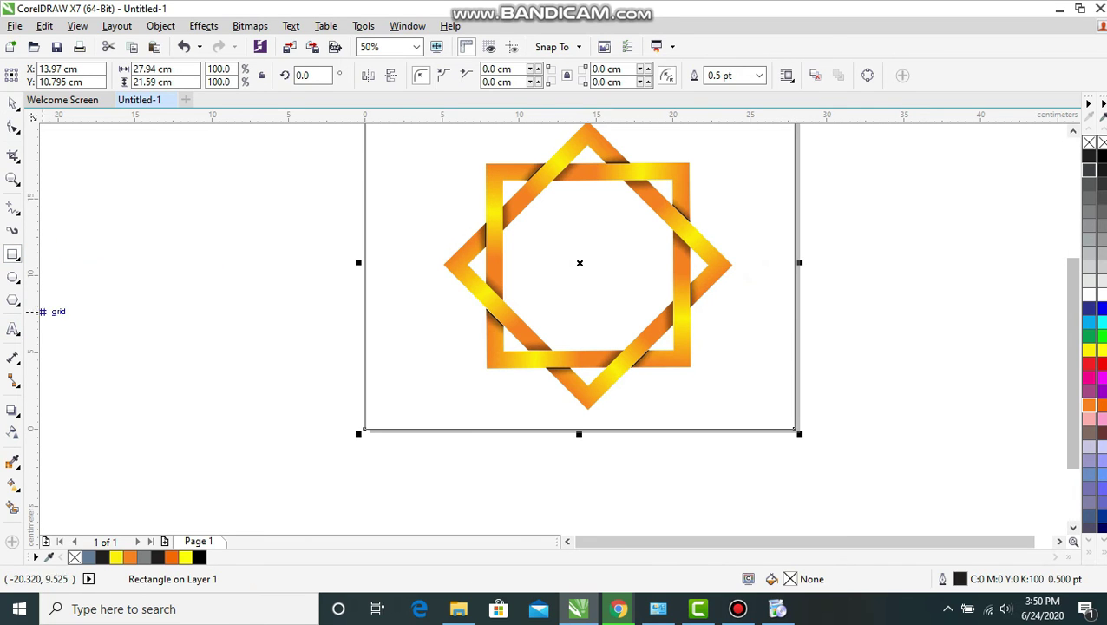
left_click(13, 484)
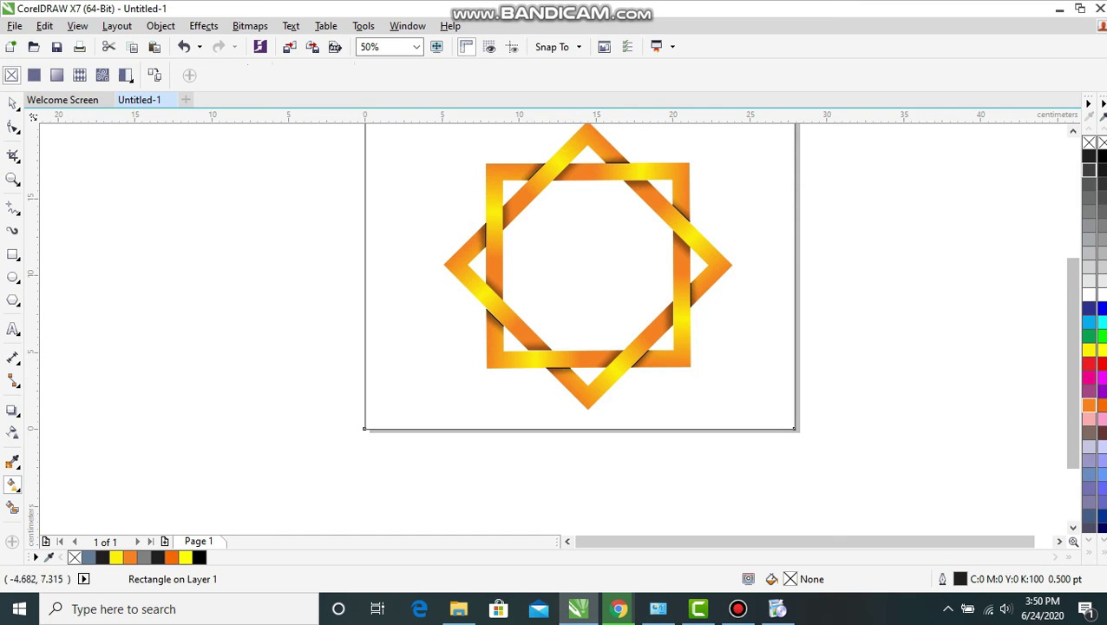
left_click_drag(374, 252, 784, 243)
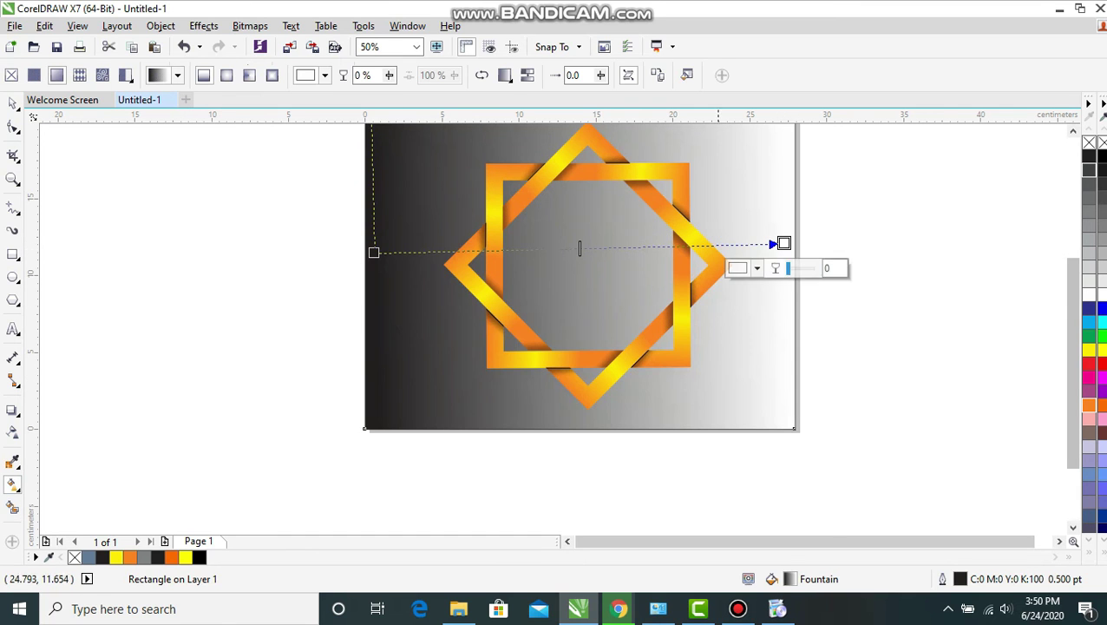
left_click(227, 76)
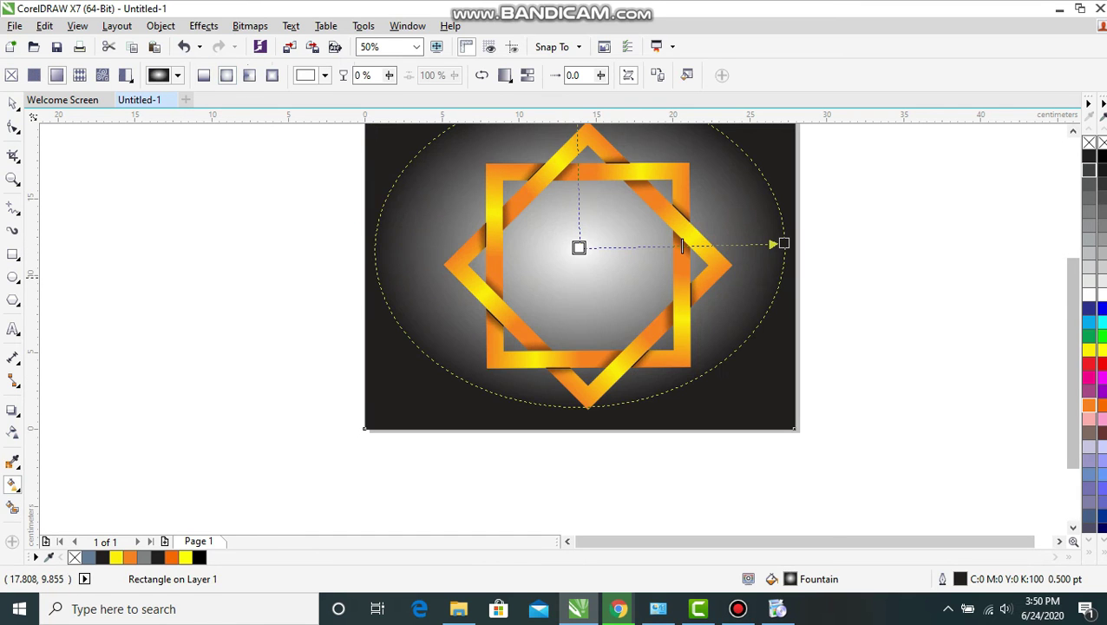
scroll(660, 286, "down", 1)
left_click_drag(722, 265, 752, 270)
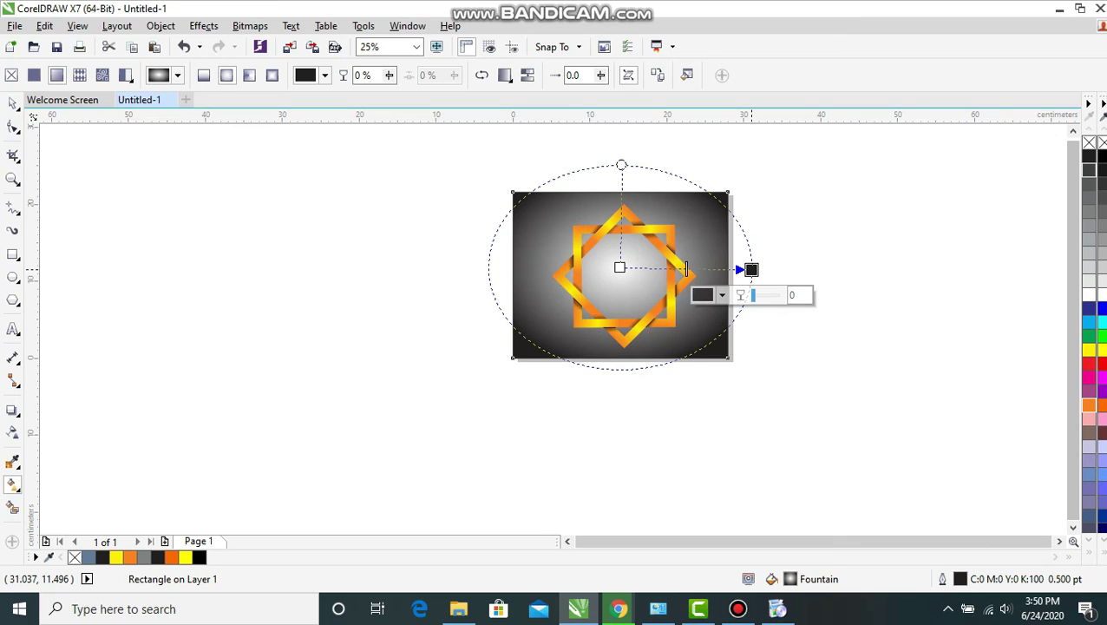
left_click(500, 396)
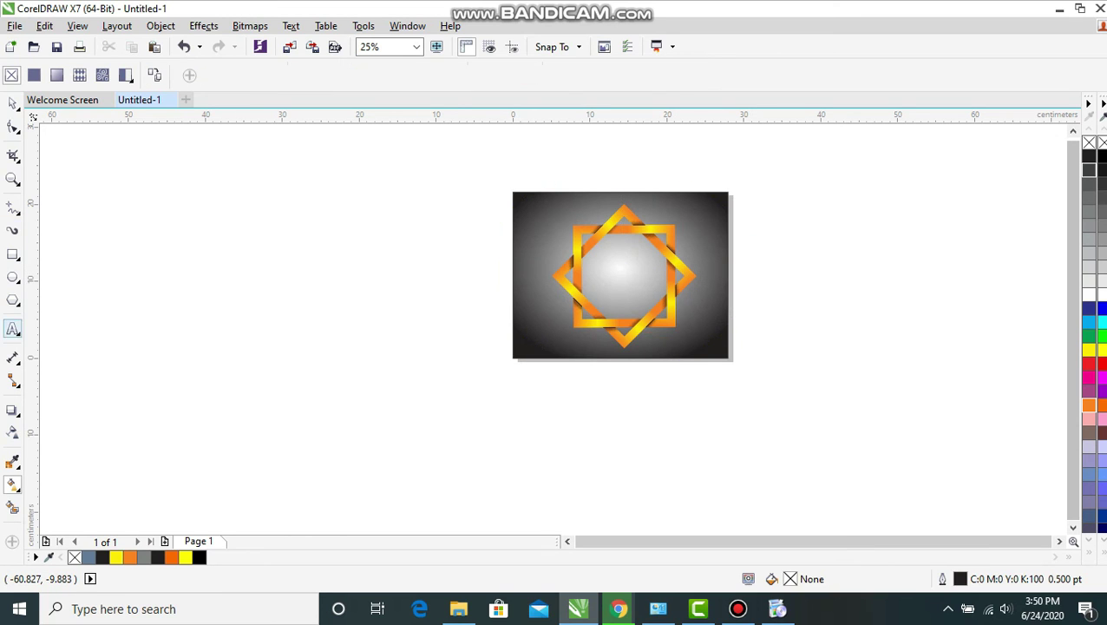
Step: Add the artistic text "FZ Designs" and place it on the page's lower-right area, below the frame
left_click(13, 329)
left_click(440, 370)
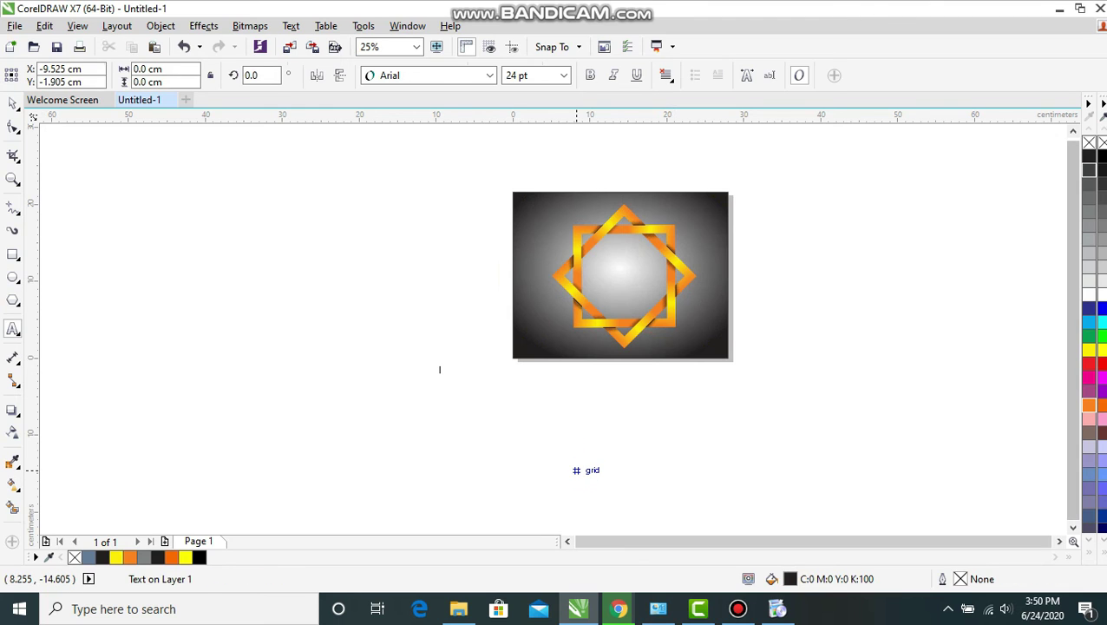
type("FZ Designs")
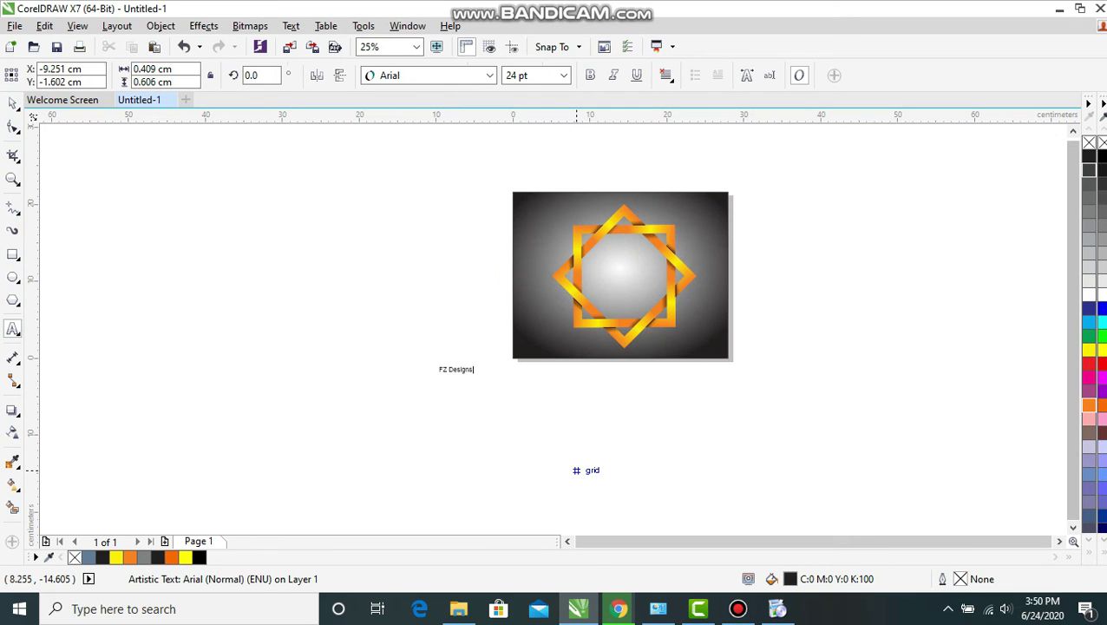
key("ctrl+space")
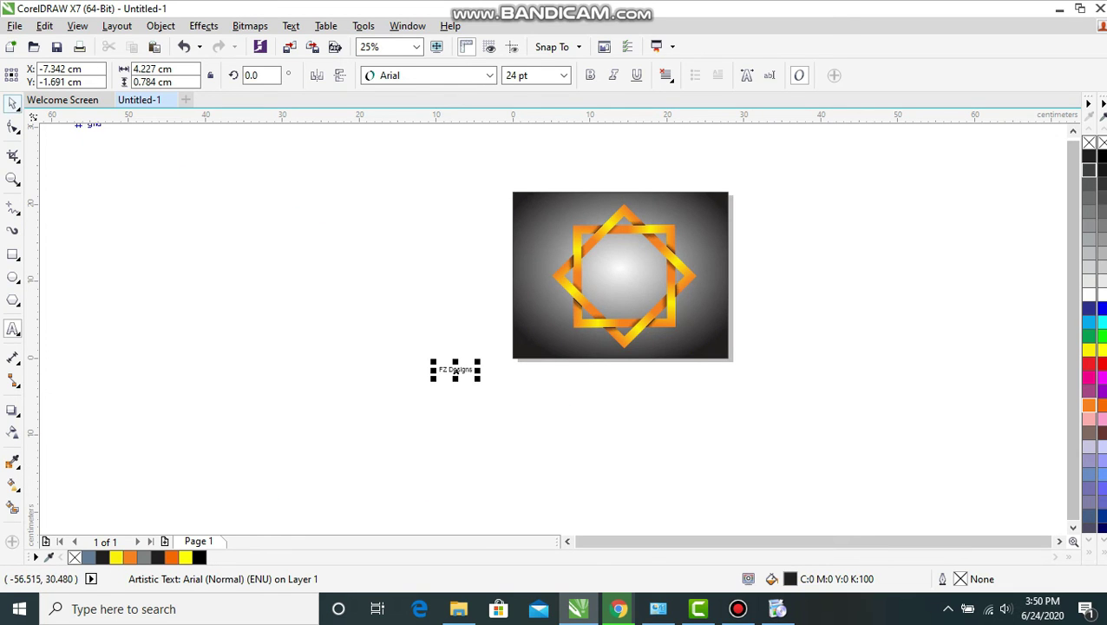
left_click_drag(454, 371, 677, 346)
Step: Enlarge the "FZ Designs" text and shift it slightly left, beside the frame's bottom corner
scroll(694, 351, "up", 2)
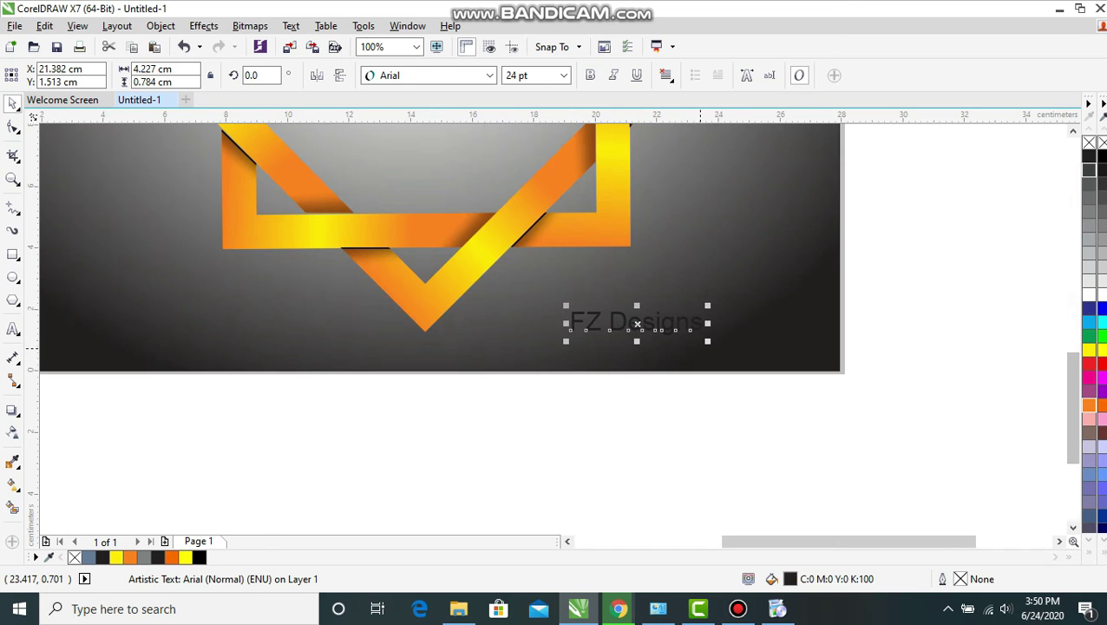
left_click_drag(708, 343, 742, 369)
left_click_drag(637, 323, 598, 330)
Step: Apply an elliptical fountain fill across the "FZ Designs" text
left_click(13, 507)
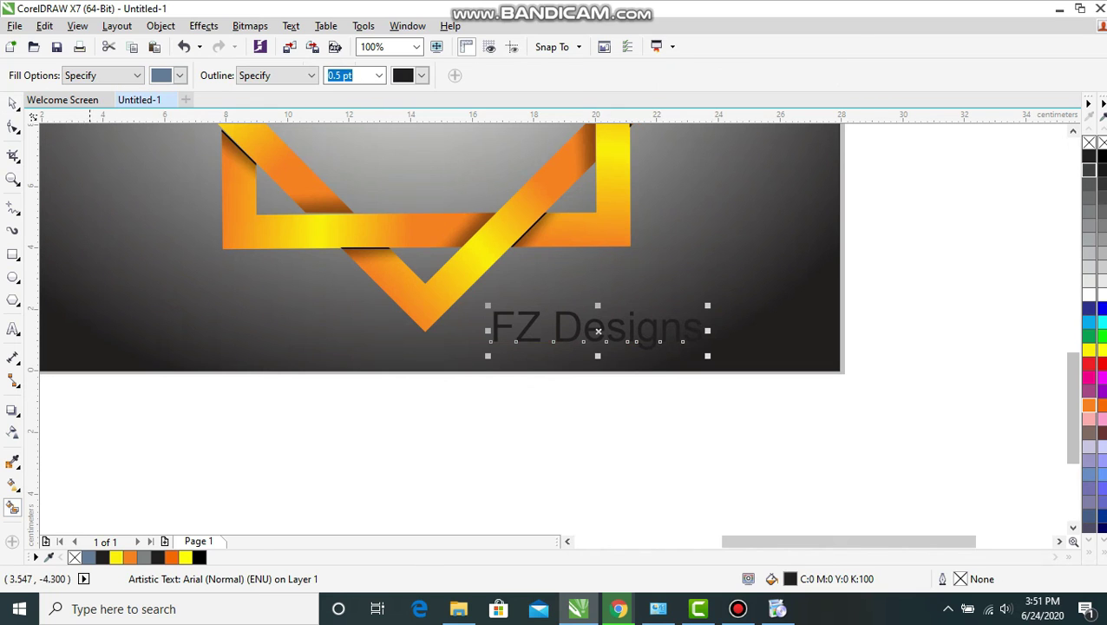
left_click(13, 484)
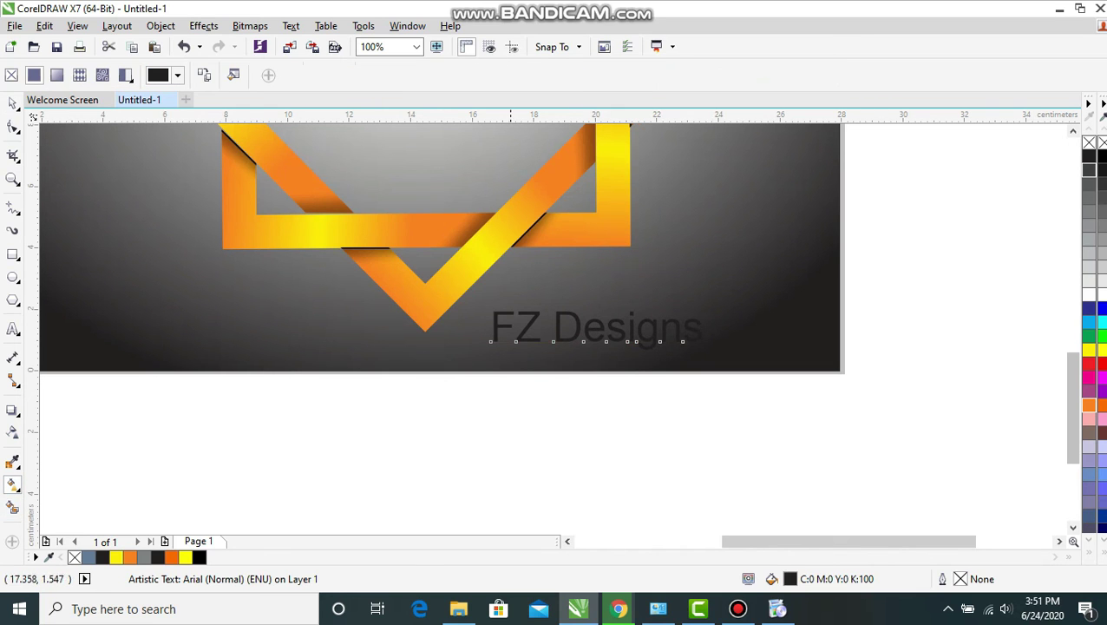
left_click_drag(497, 317, 683, 330)
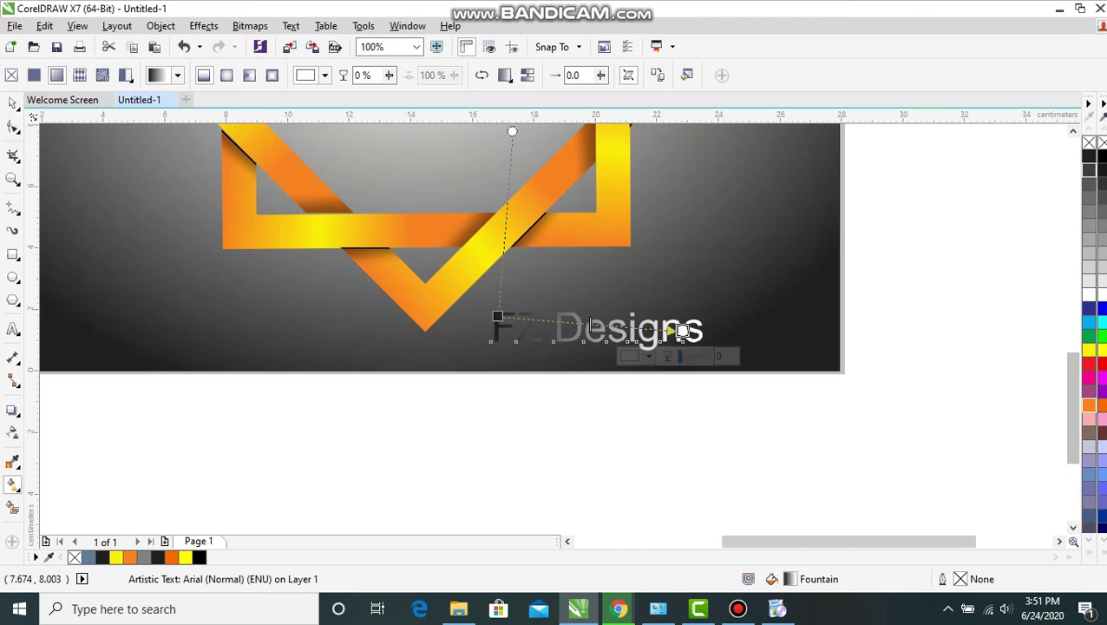
left_click(226, 76)
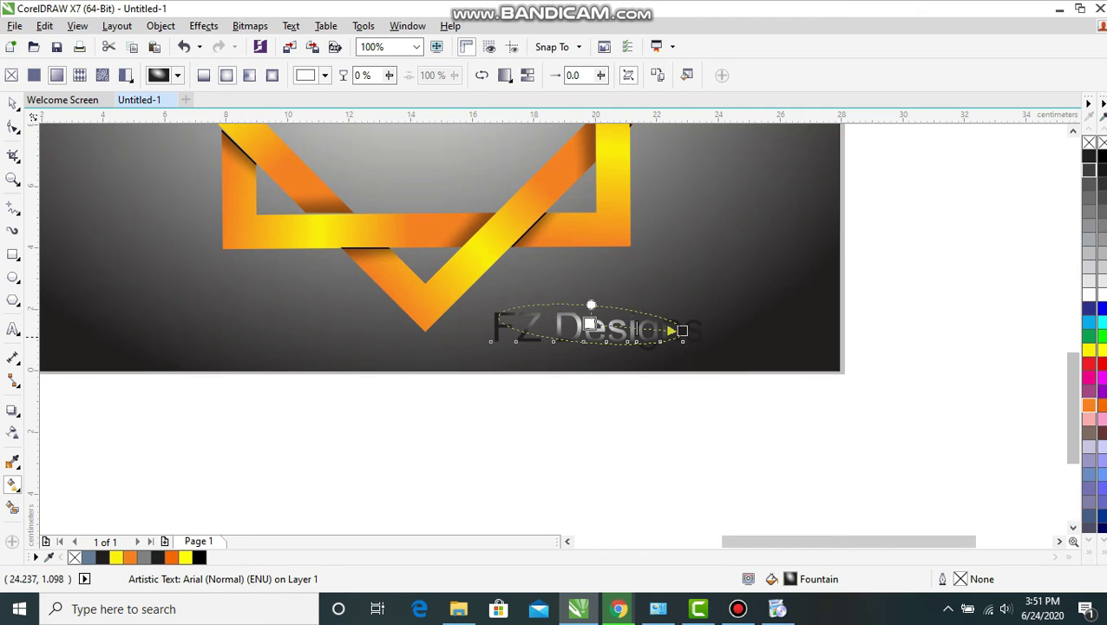
Step: Colour the text's gradient yellow at the centre and orange at the outer end, and reshape its ellipse
left_click(590, 324)
left_click(1088, 349)
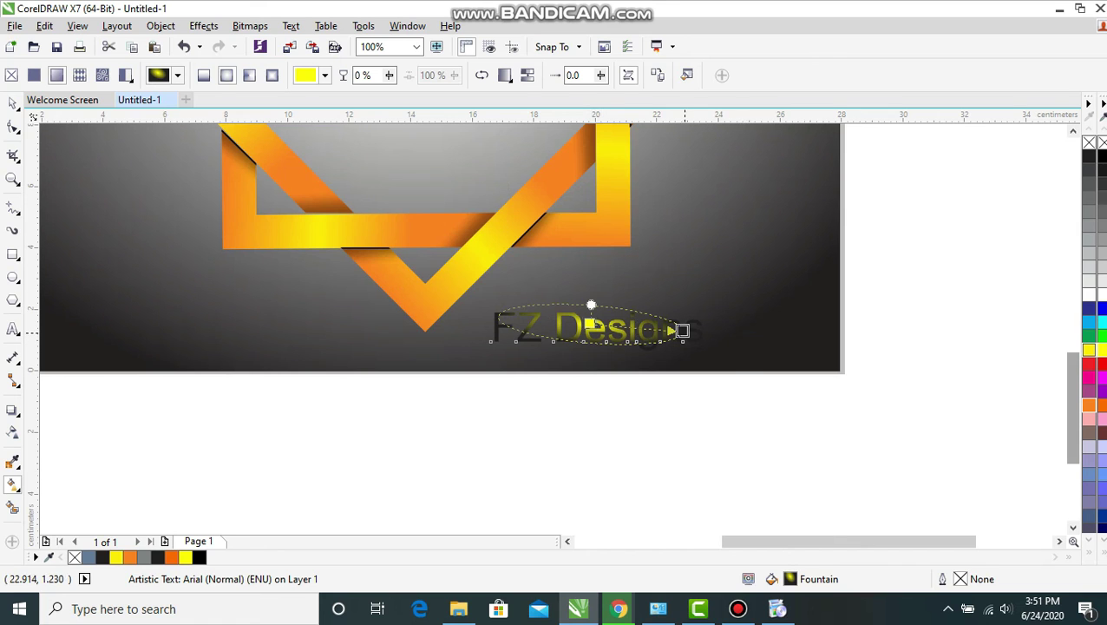
left_click(683, 329)
left_click(1102, 405)
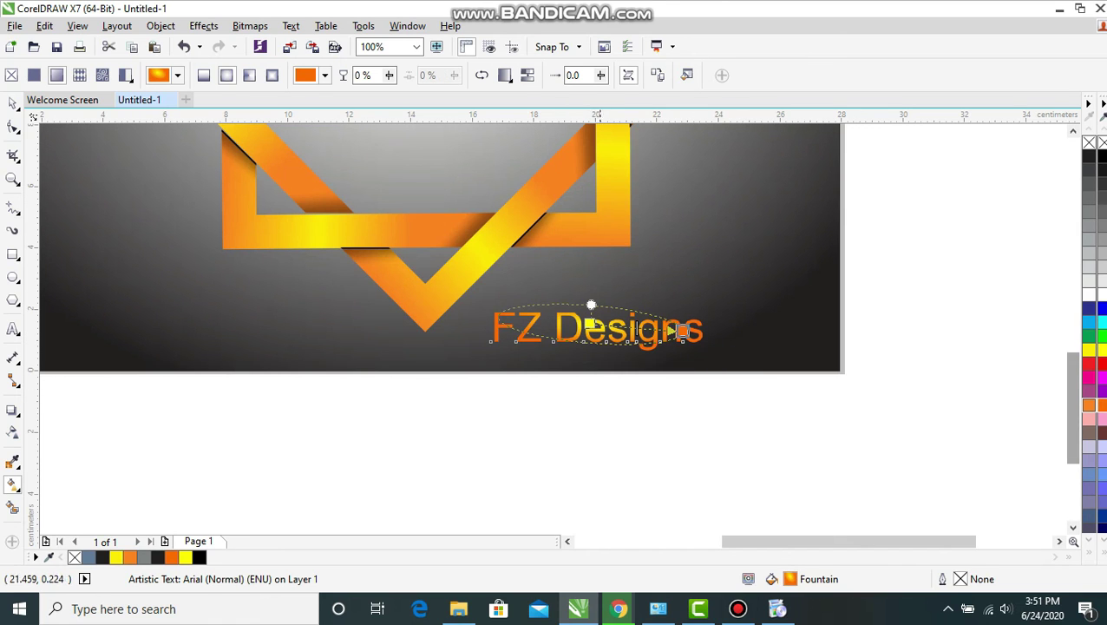
left_click_drag(590, 305, 545, 302)
left_click(622, 408)
scroll(545, 426, "down", 1)
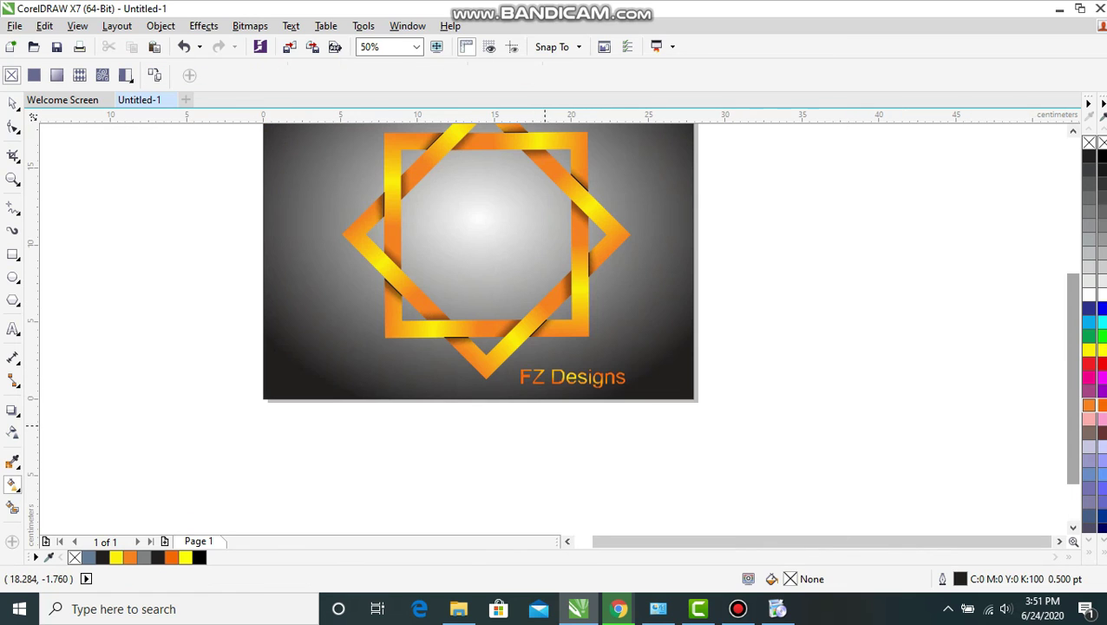
scroll(457, 451, "down", 1)
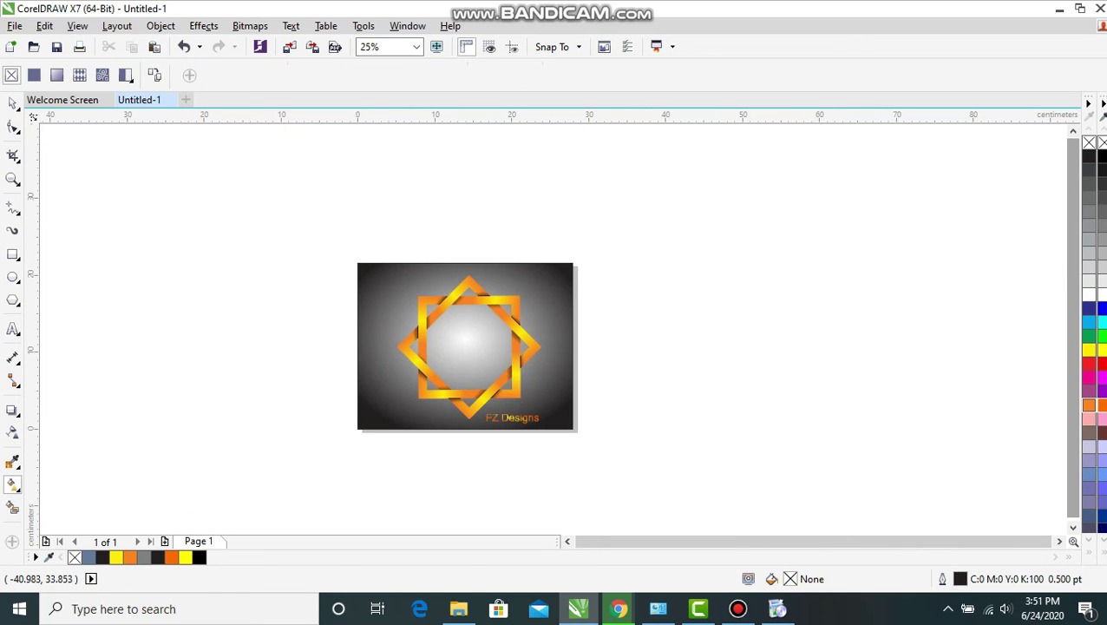
left_click(13, 178)
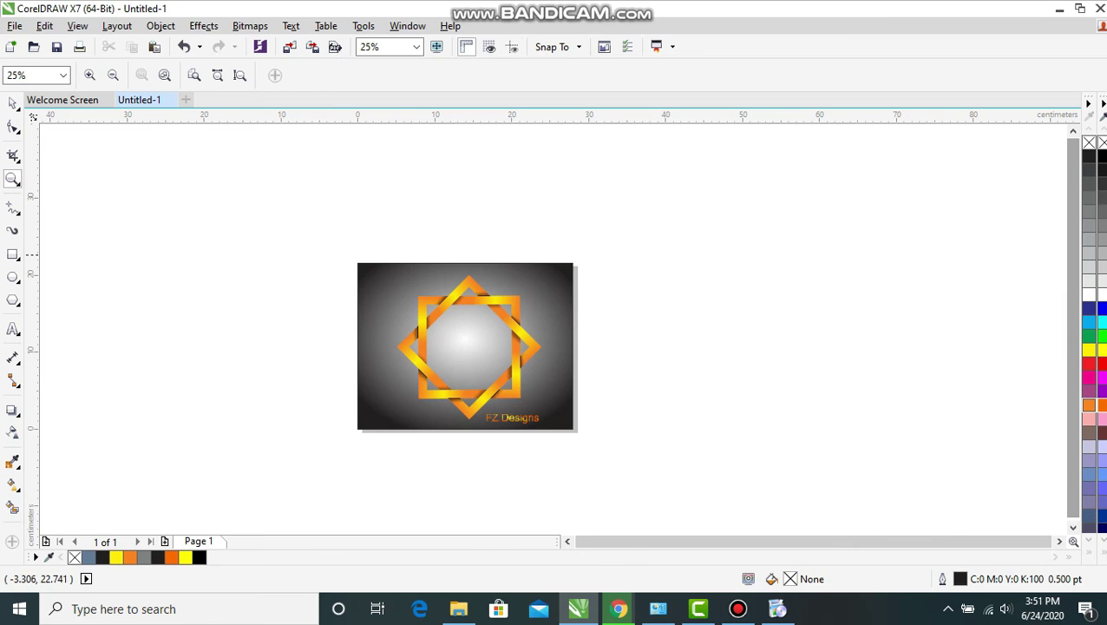